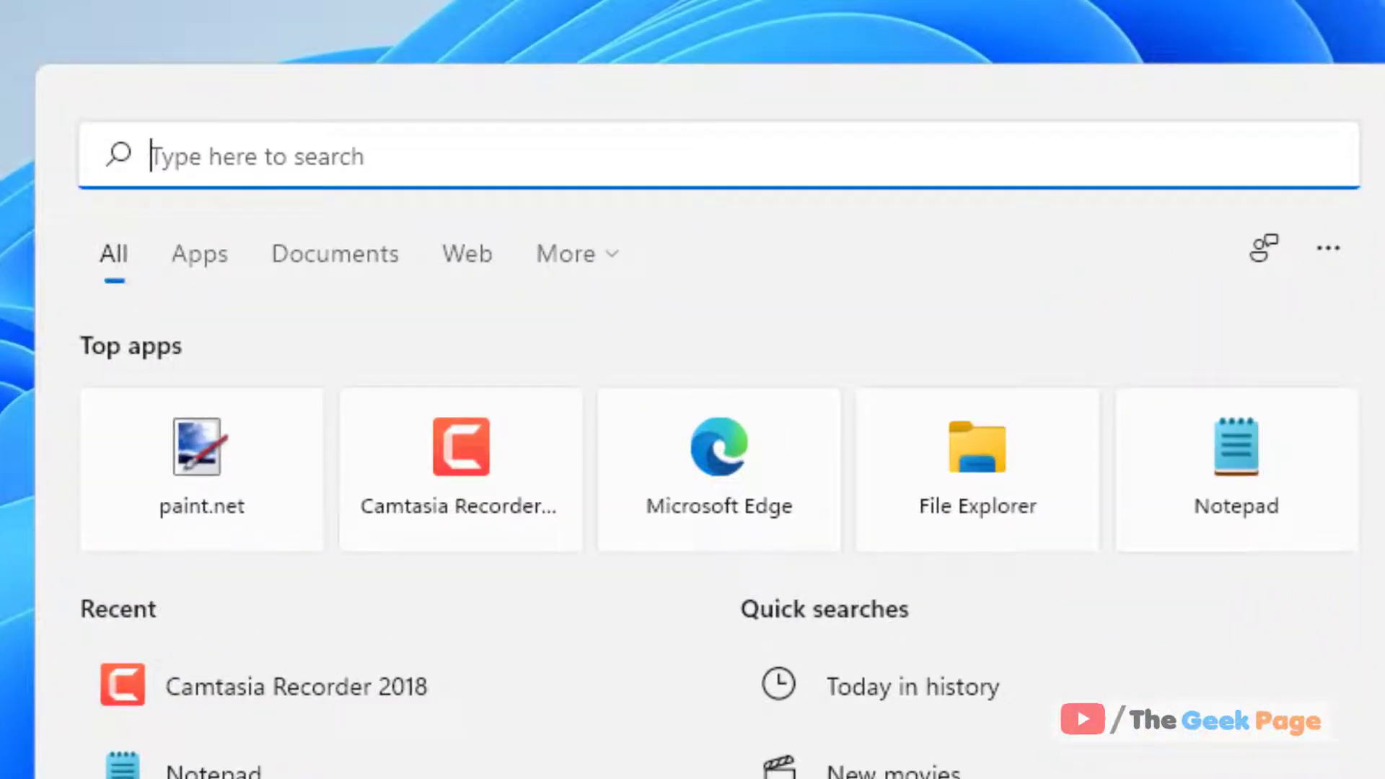
# Search Windows for "services" and open the Services app
pyautogui.write('services')
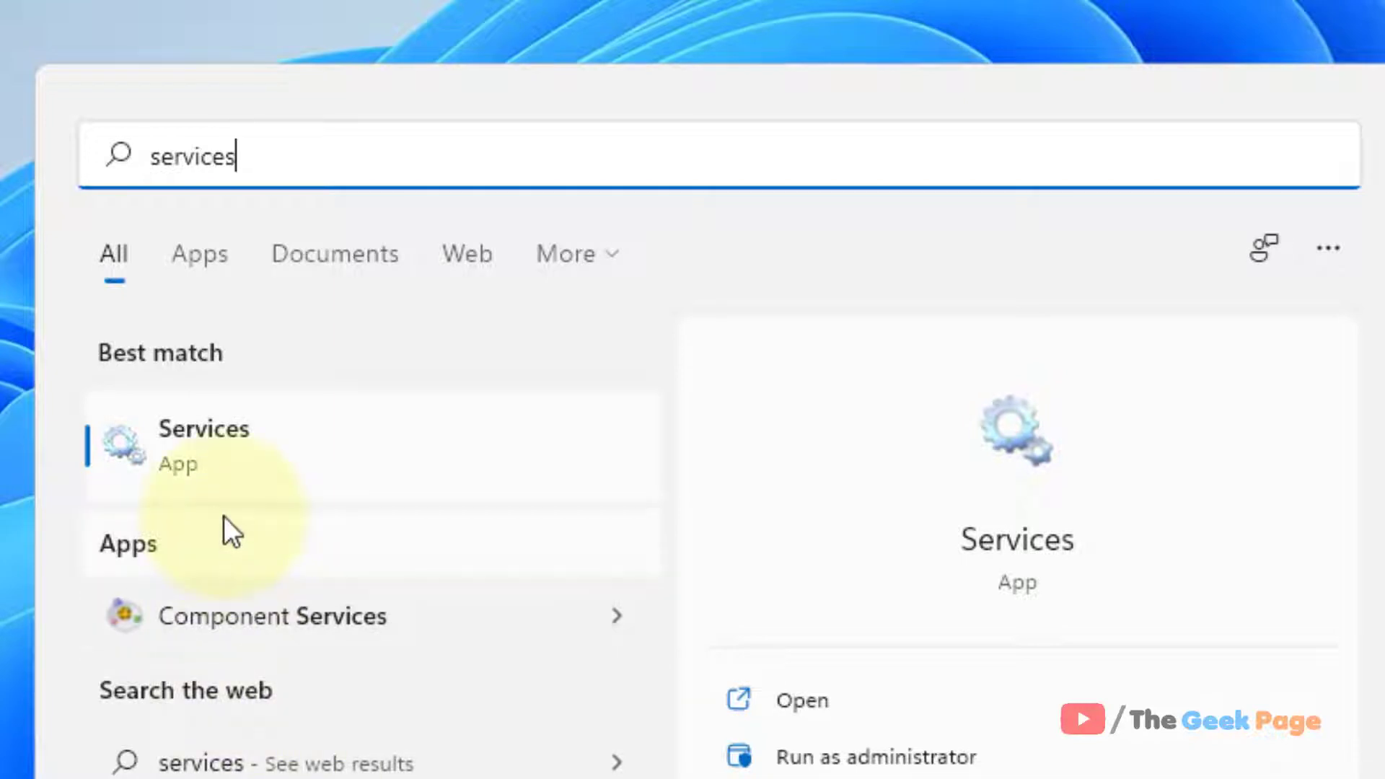
pyautogui.click(213, 466)
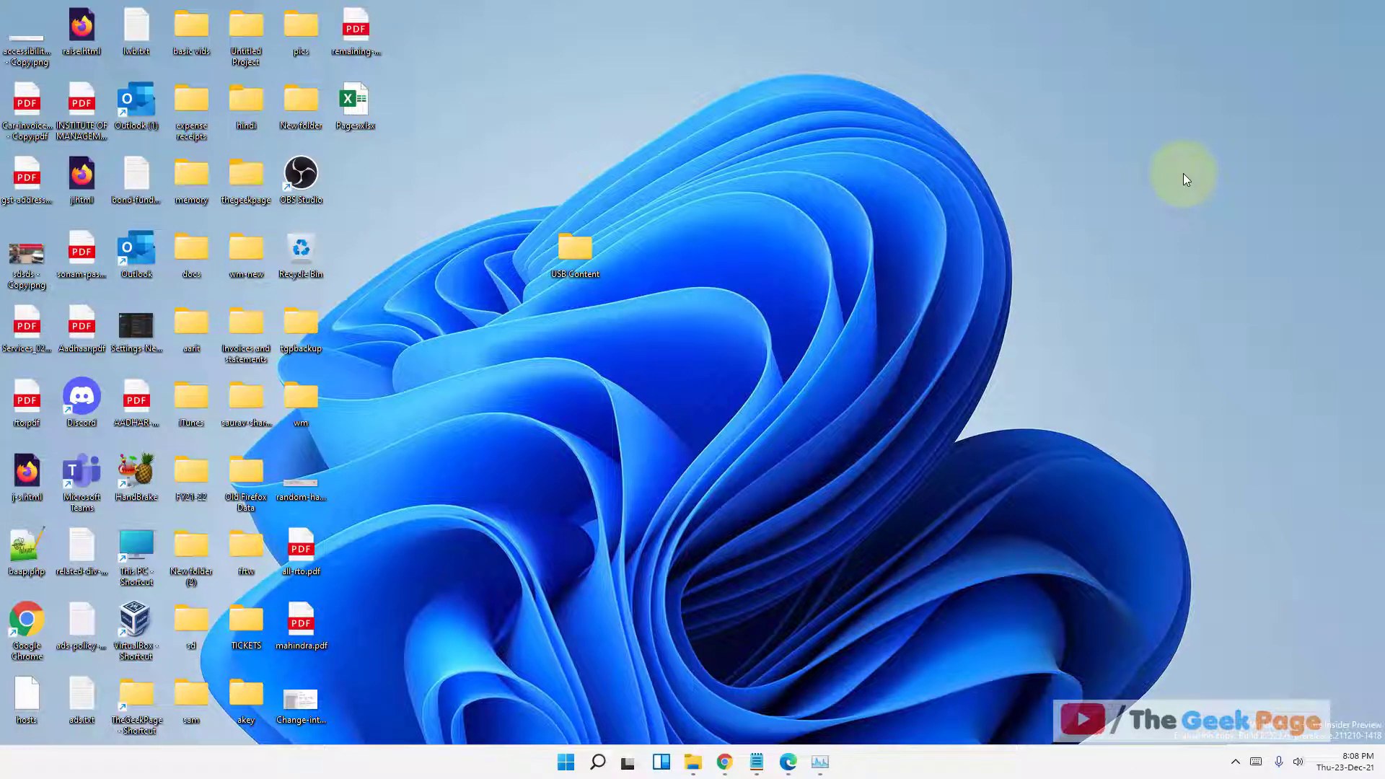
# Open the Settings app and go to the Keyboard page of the Accessibility settings
pyautogui.click(597, 761)
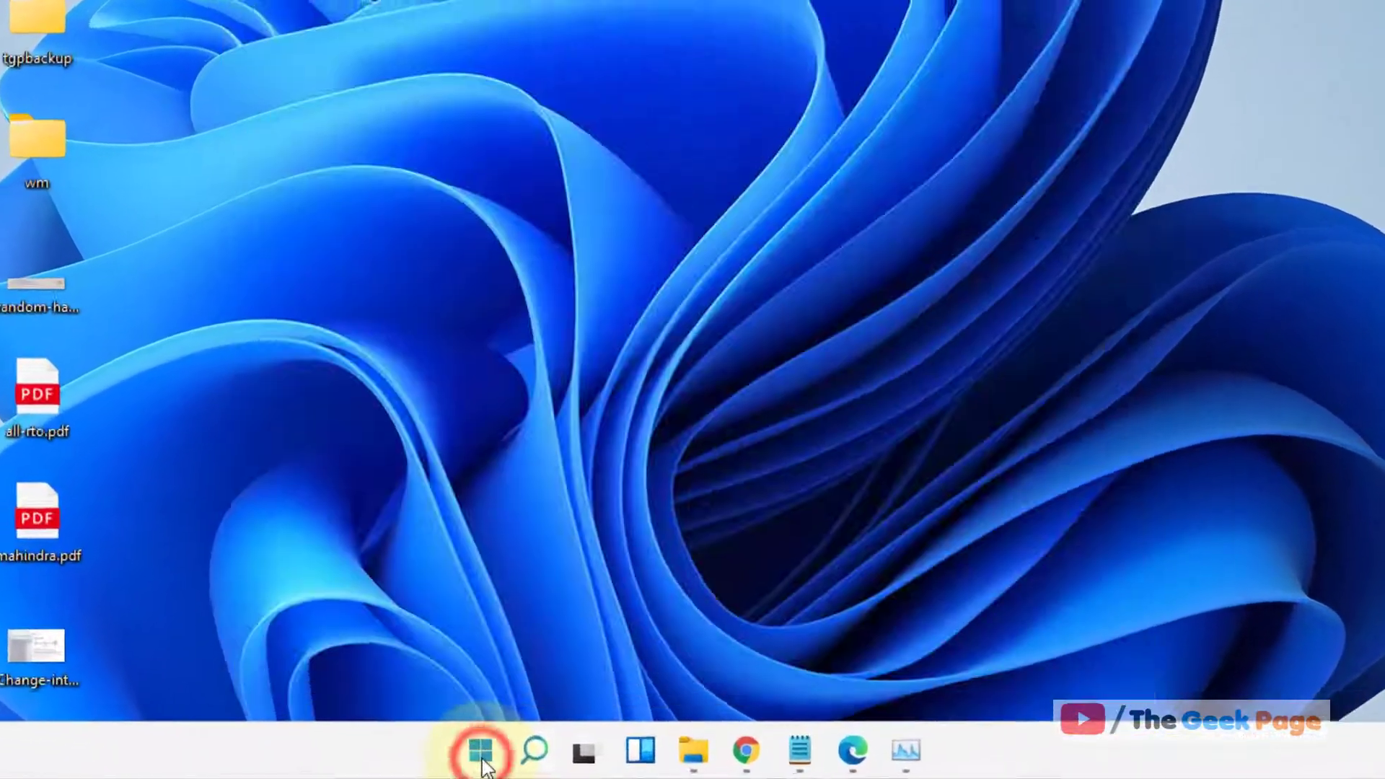
pyautogui.click(567, 764)
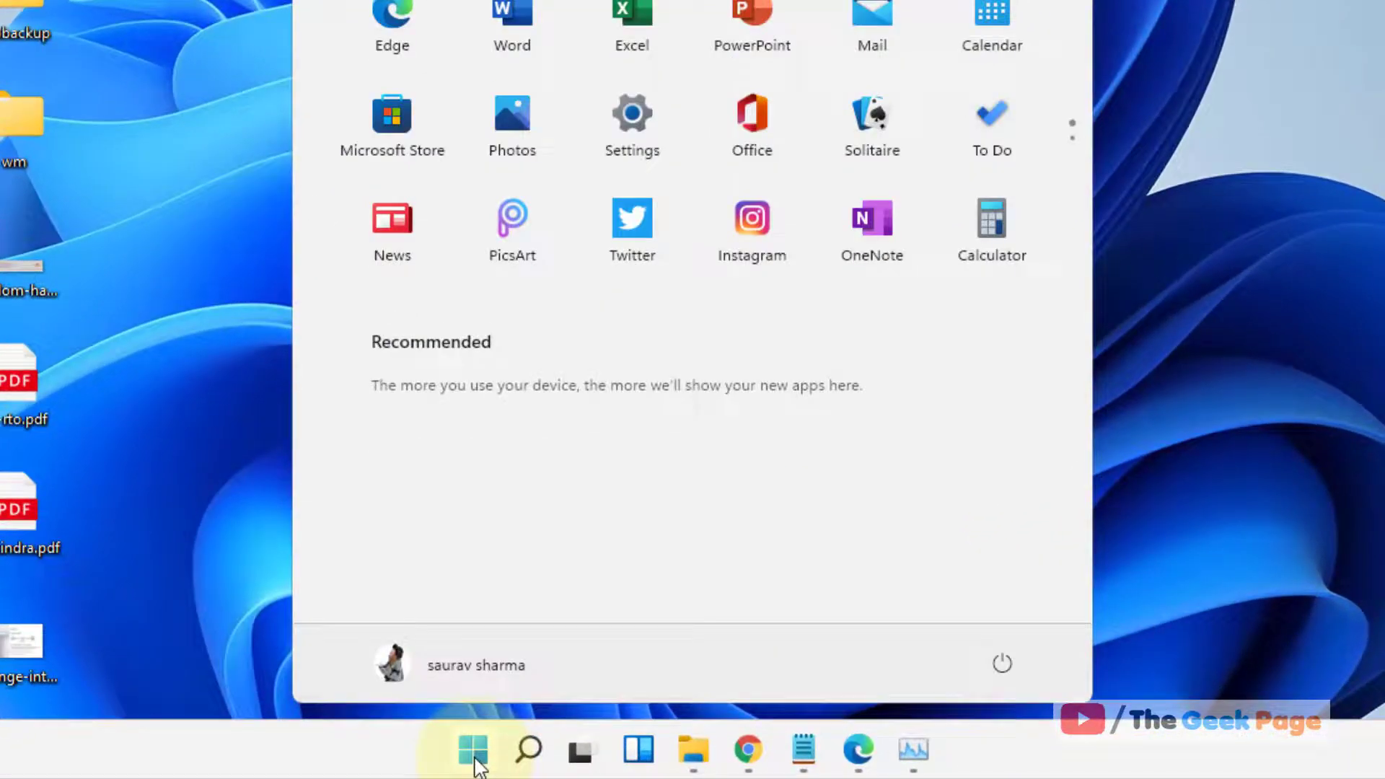
pyautogui.click(648, 141)
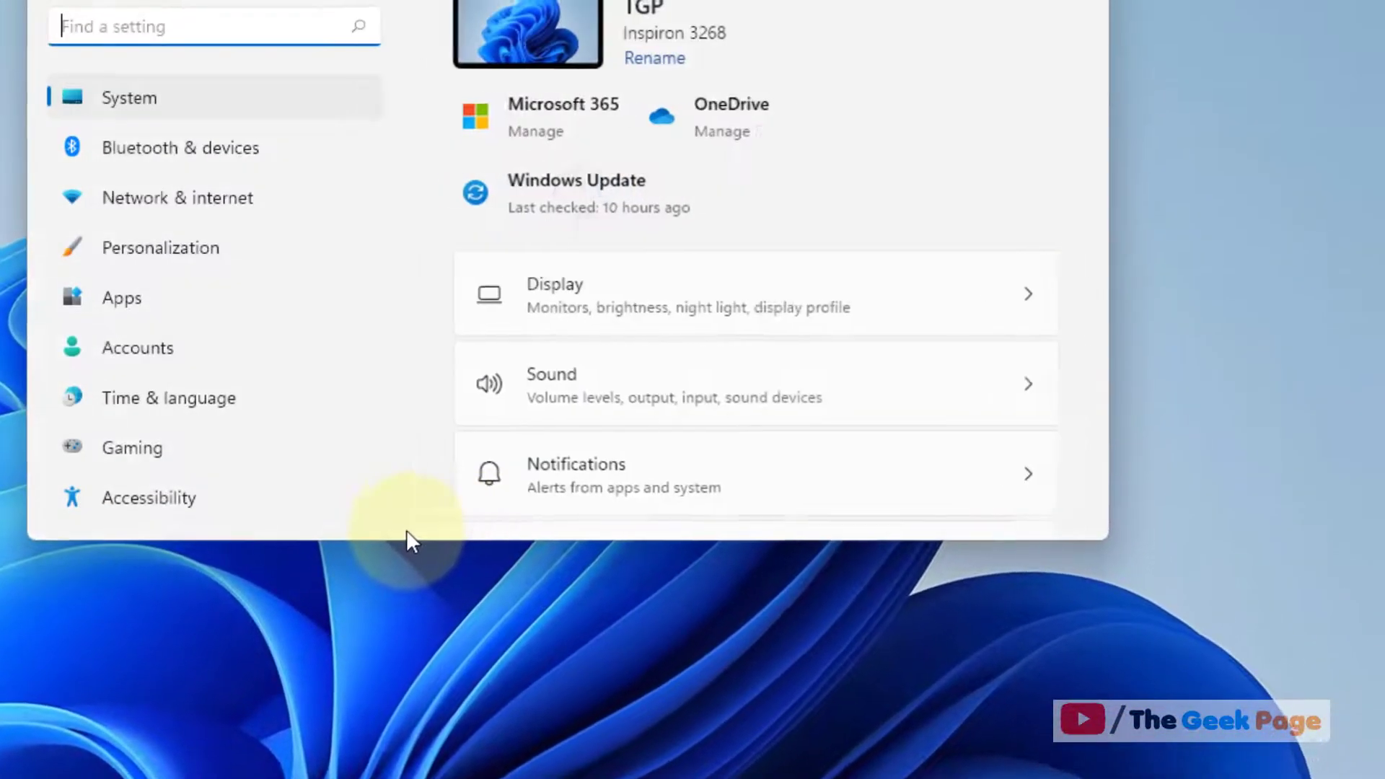
pyautogui.scroll(-1, 166, 540)
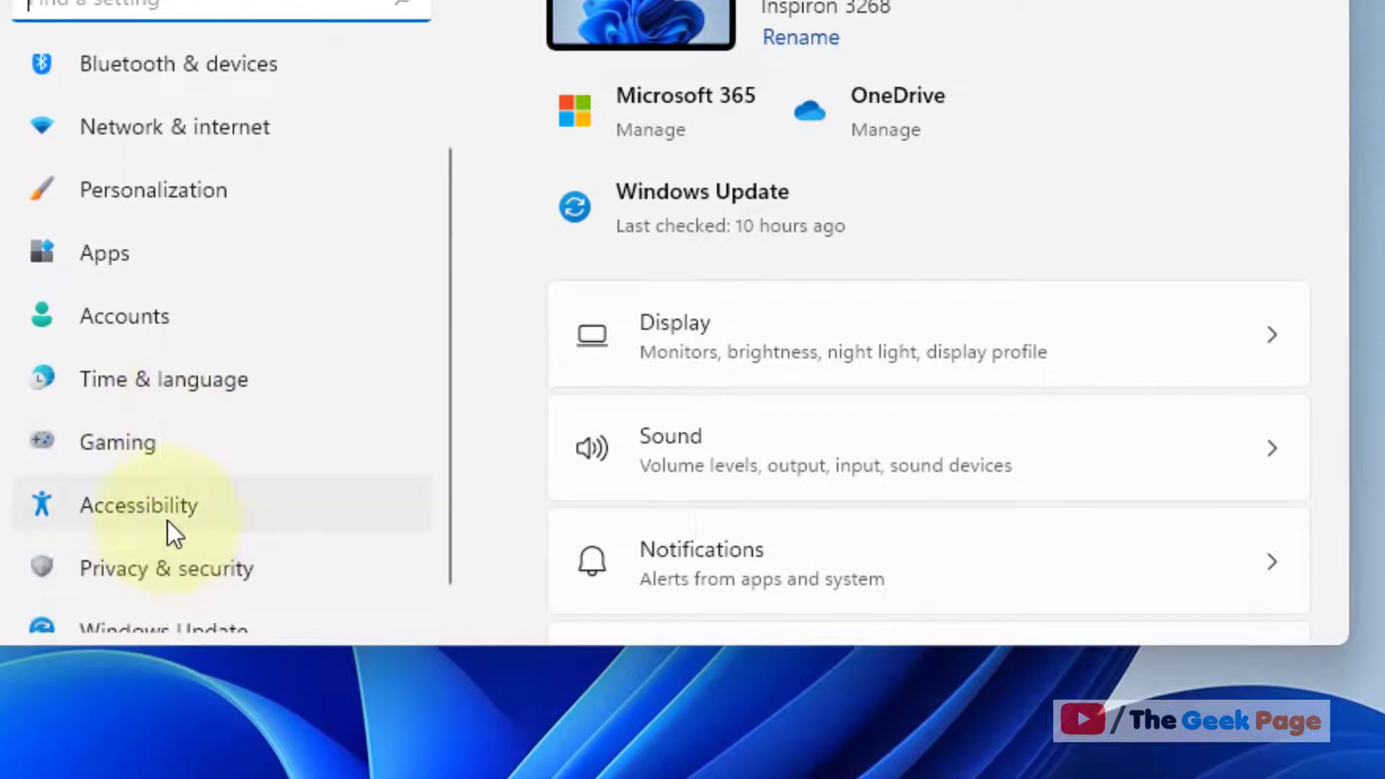
pyautogui.click(168, 518)
pyautogui.scroll(-2, 721, 342)
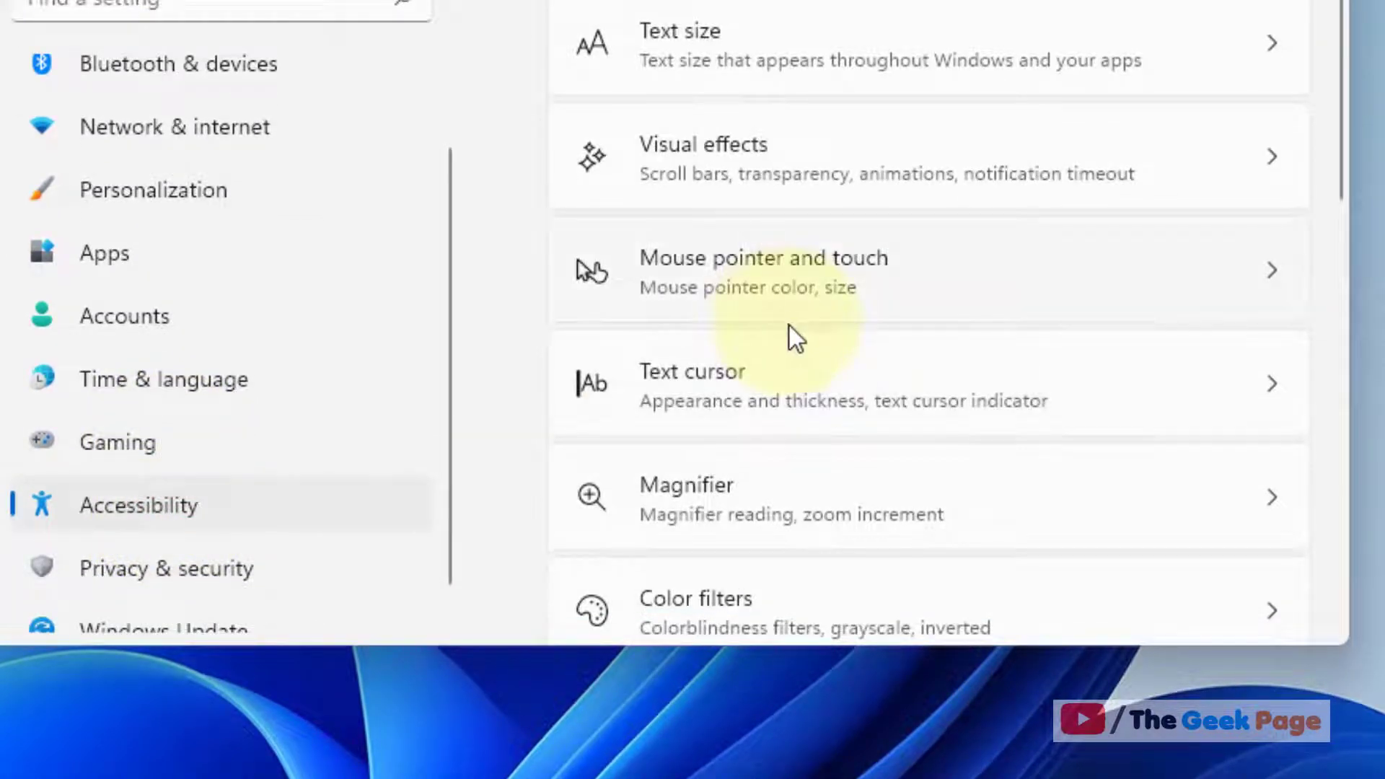
pyautogui.scroll(-6, 789, 332)
pyautogui.scroll(-7, 789, 361)
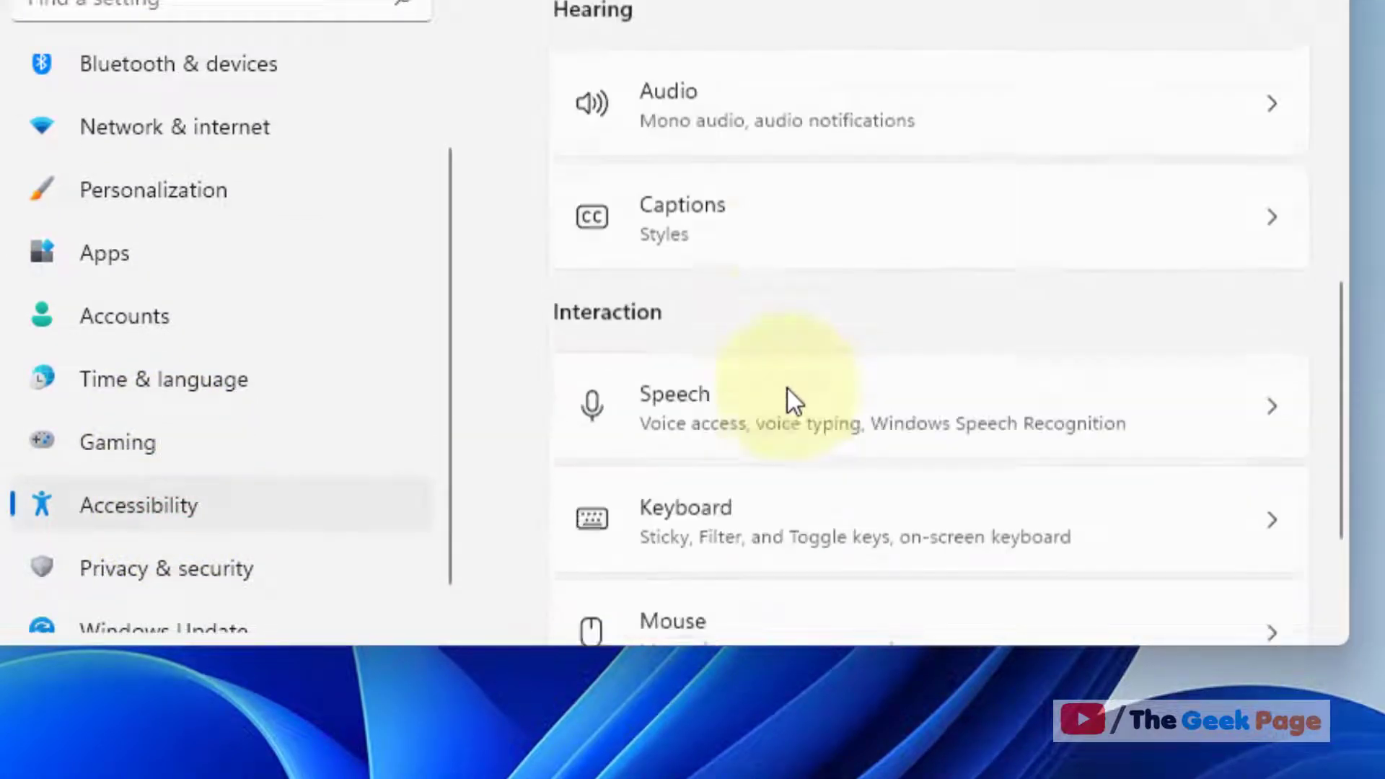
pyautogui.click(758, 314)
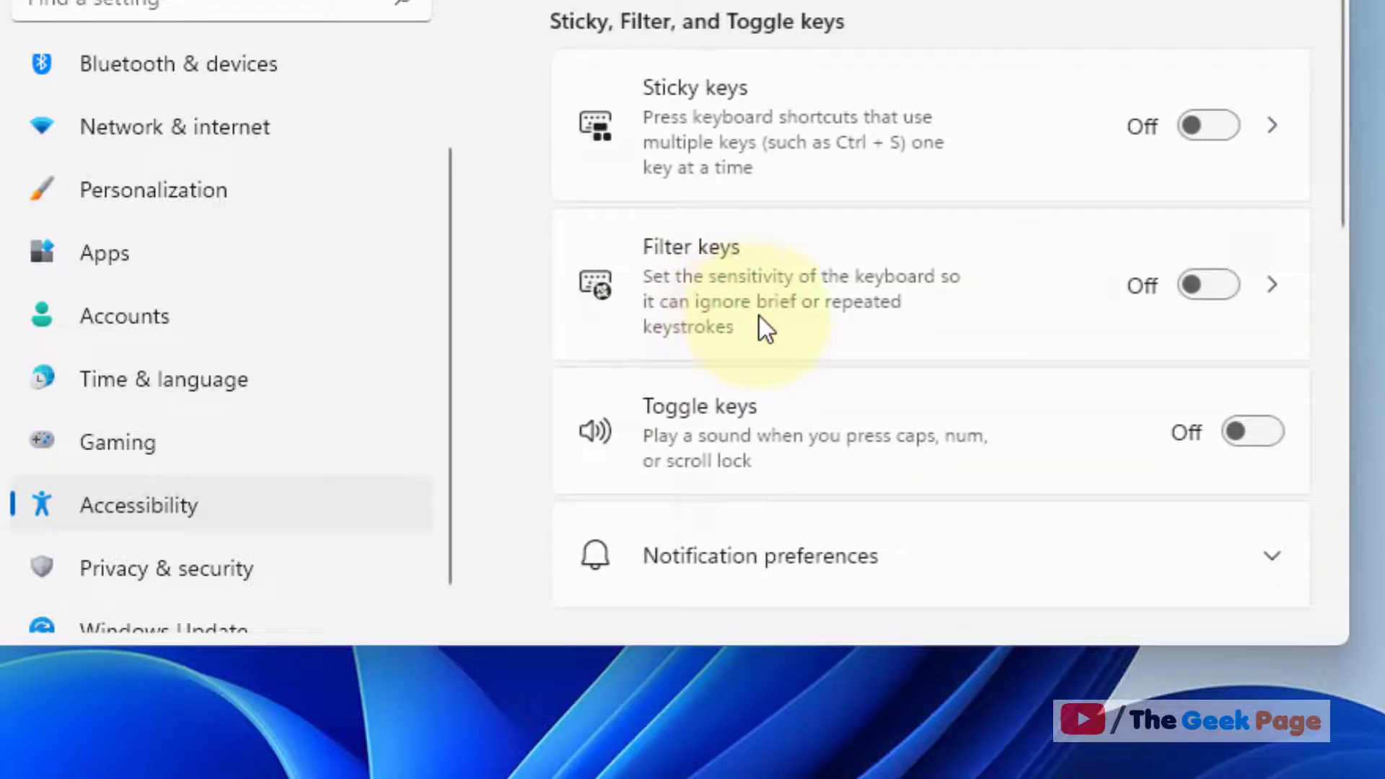
# Turn on the On-screen keyboard option in the Accessibility keyboard settings, and switch the keyboard off again
pyautogui.scroll(-3, 759, 316)
pyautogui.scroll(-3, 762, 325)
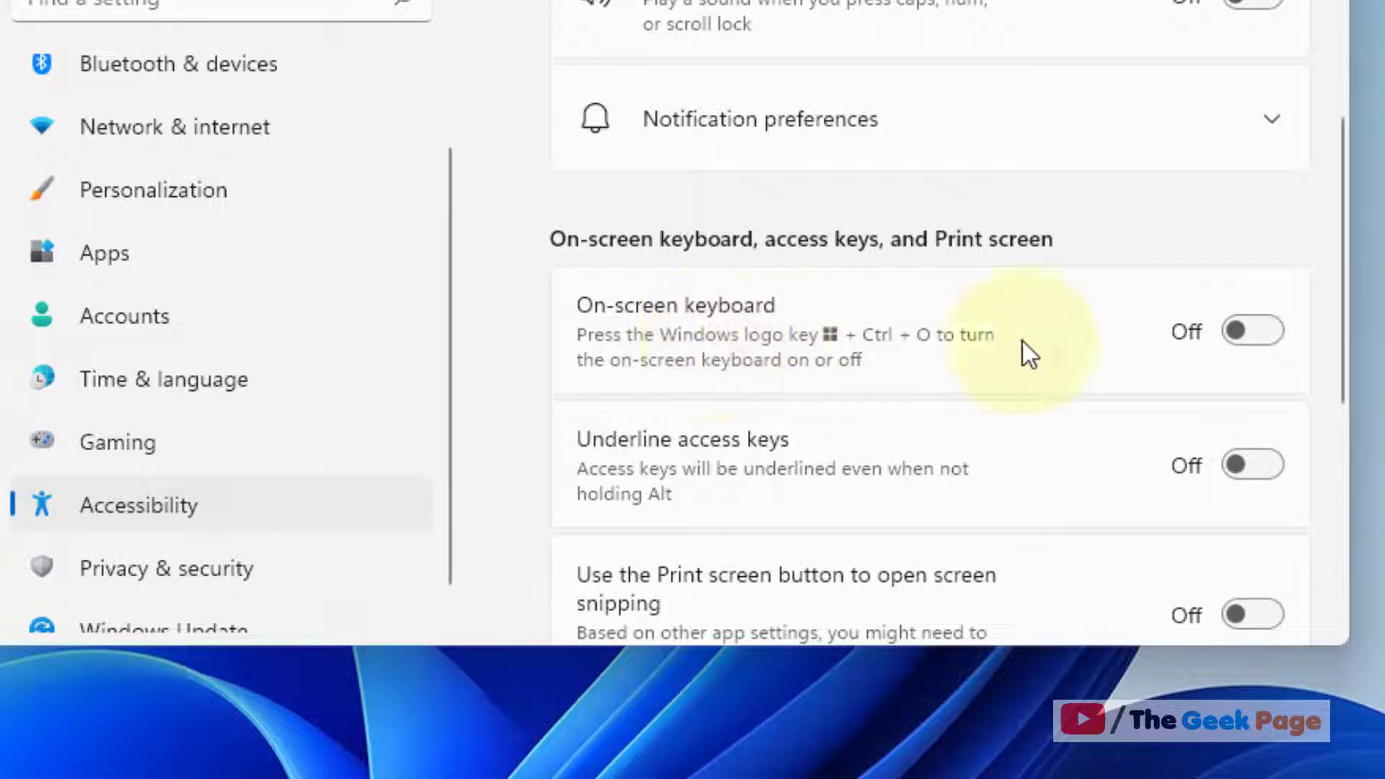
pyautogui.click(1277, 340)
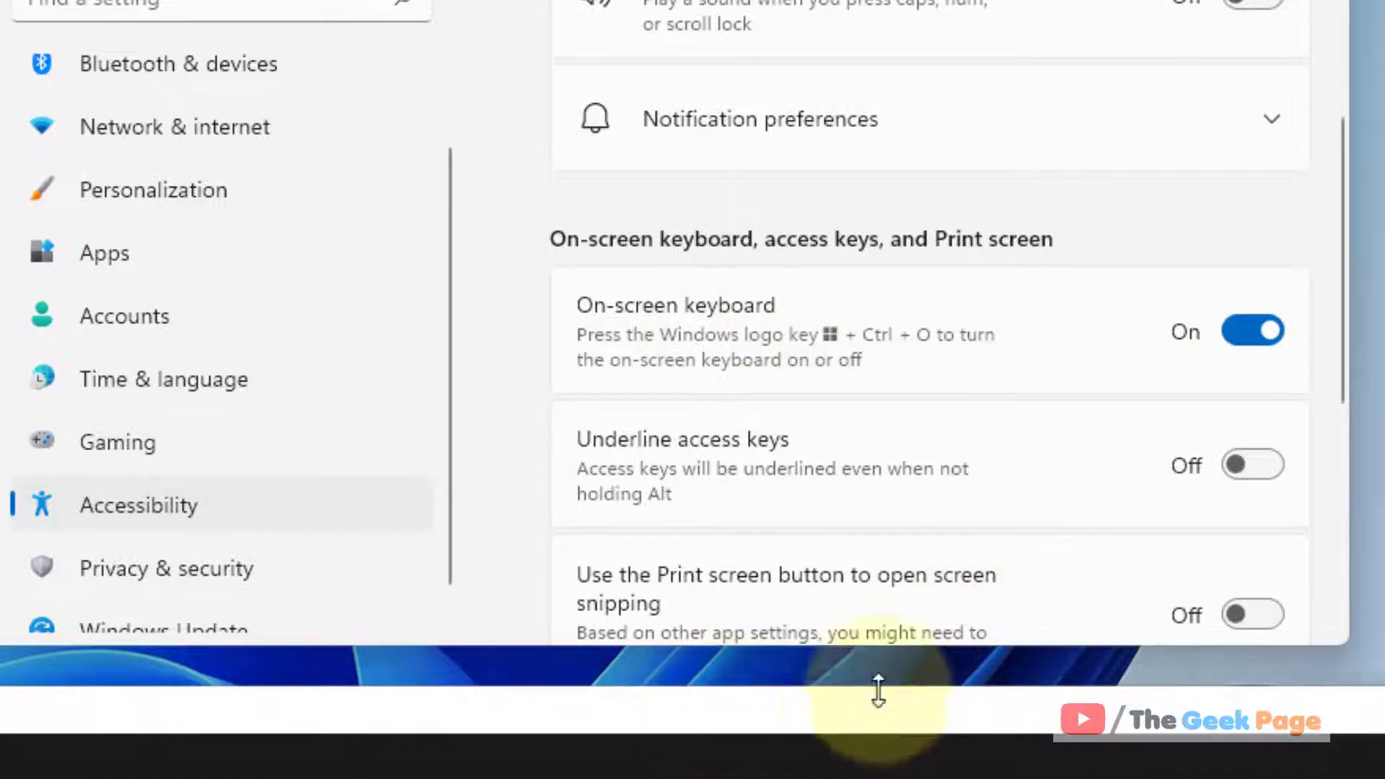
pyautogui.press('super+ctrl+o')
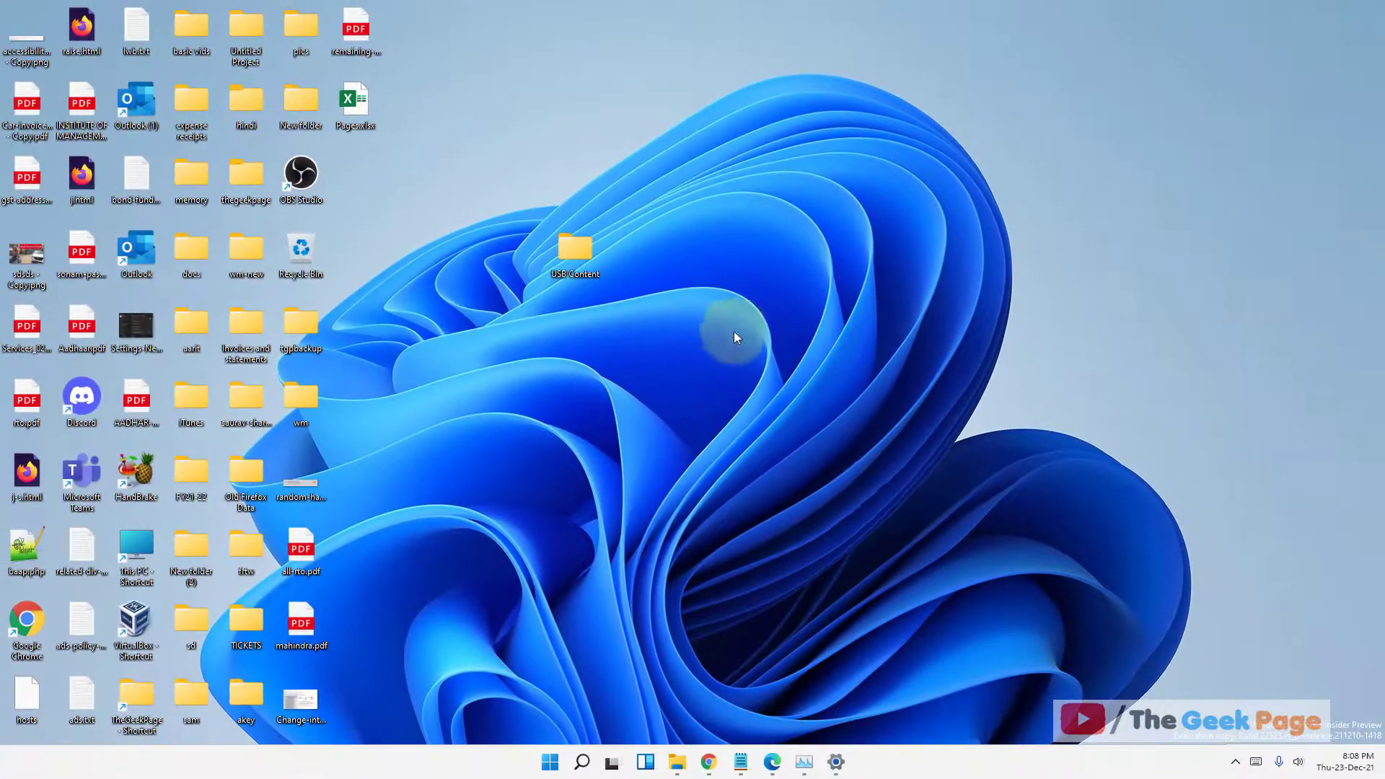
# Bring up the untitled Notepad note, select its path %windir%\System32\osk.exe, and minimize the note
pyautogui.moveTo(740, 761)
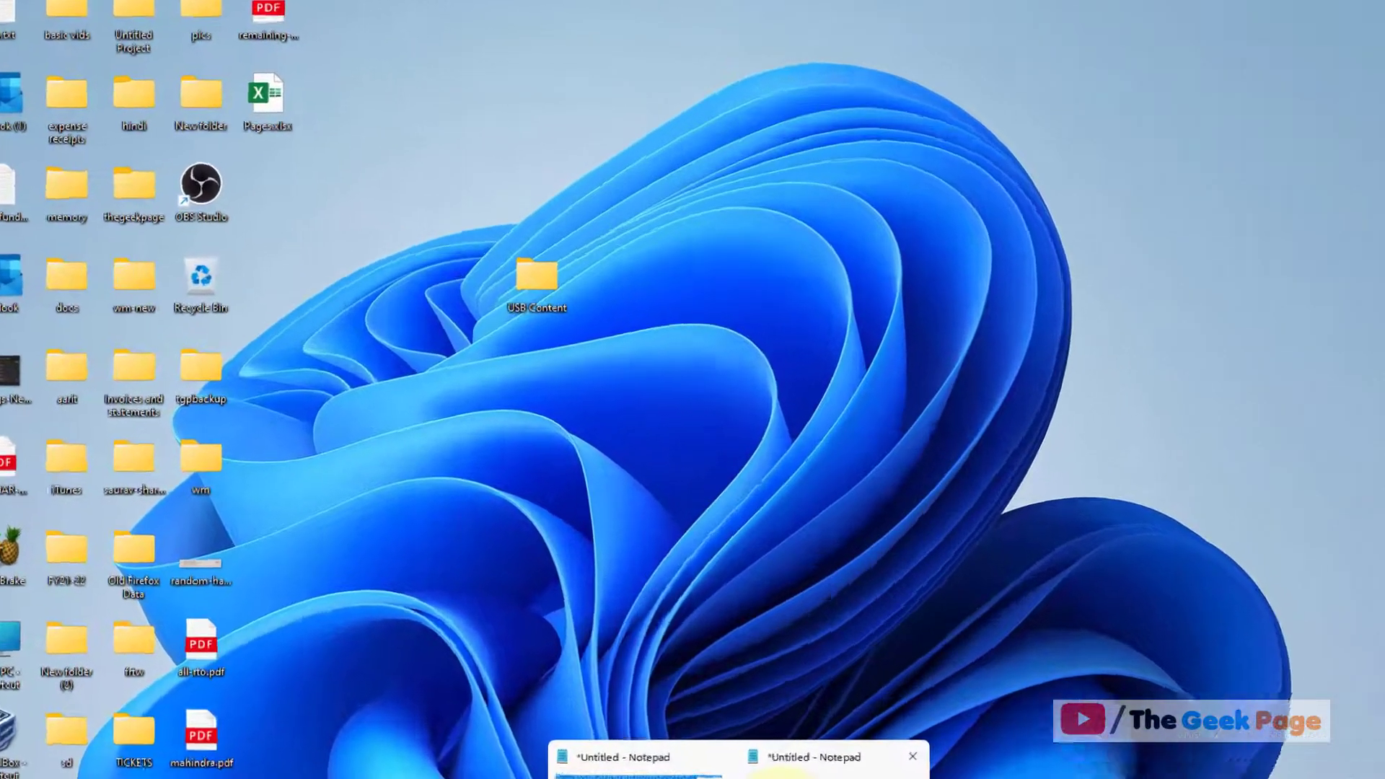
pyautogui.click(657, 674)
pyautogui.moveTo(704, 453); pyautogui.dragTo(217, 443)
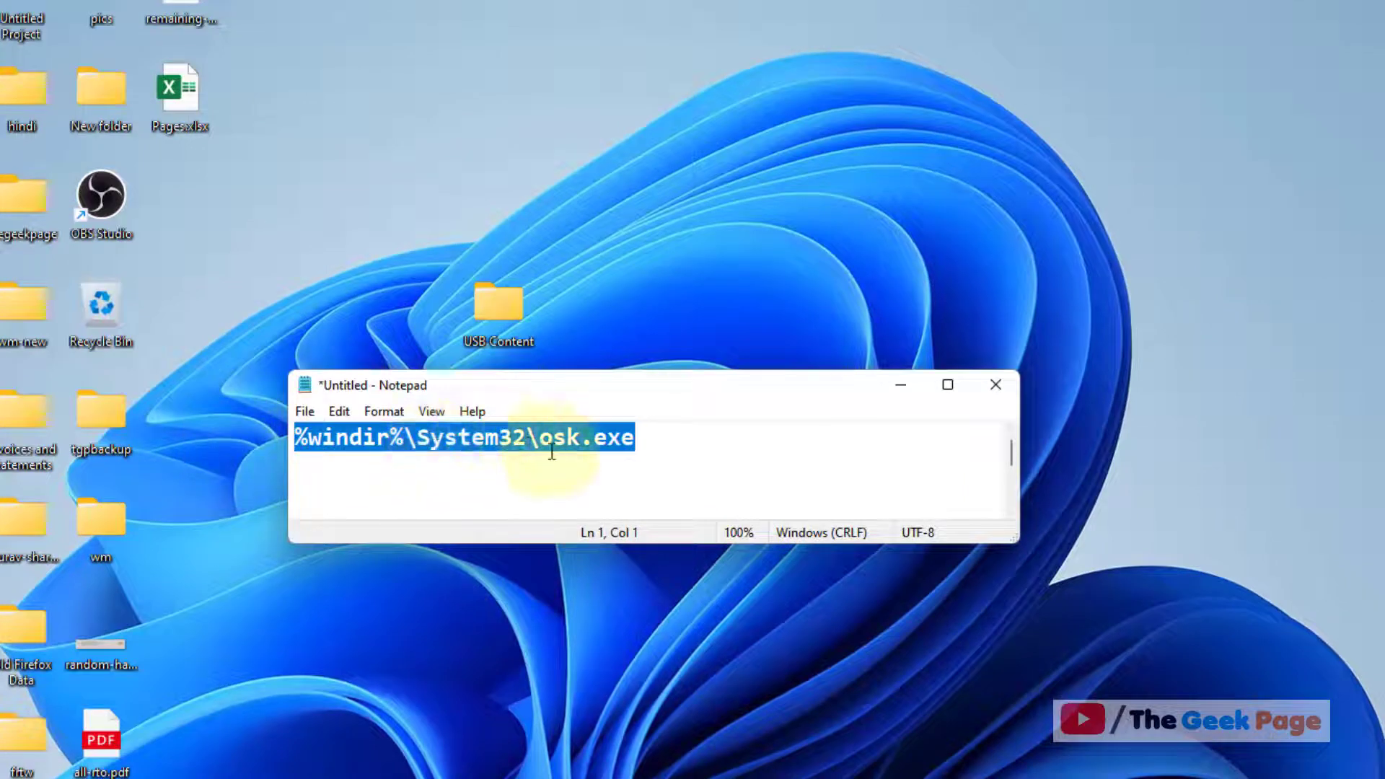
pyautogui.click(900, 384)
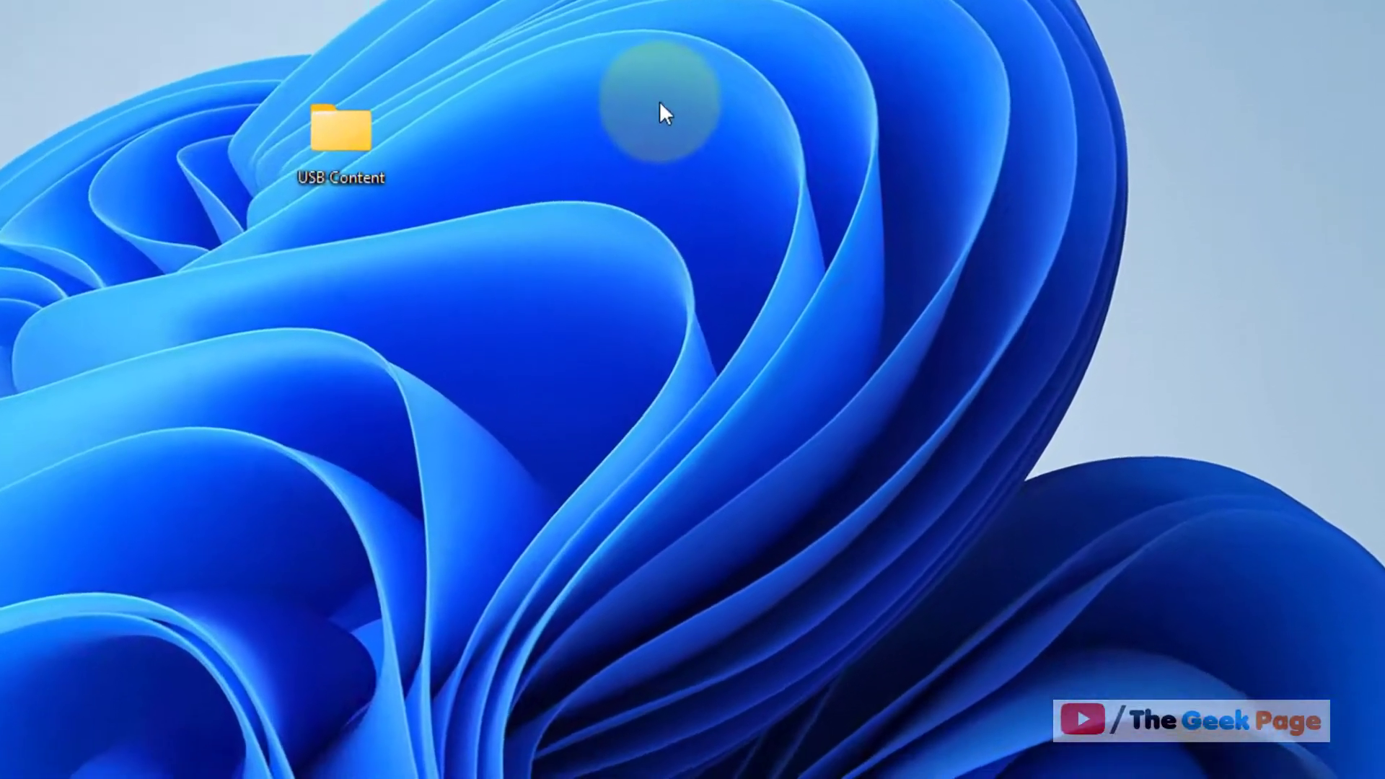
# Start a new desktop shortcut and set its location to %windir%\System32\osk.exe, copied from the Notepad note
pyautogui.rightClick(660, 102)
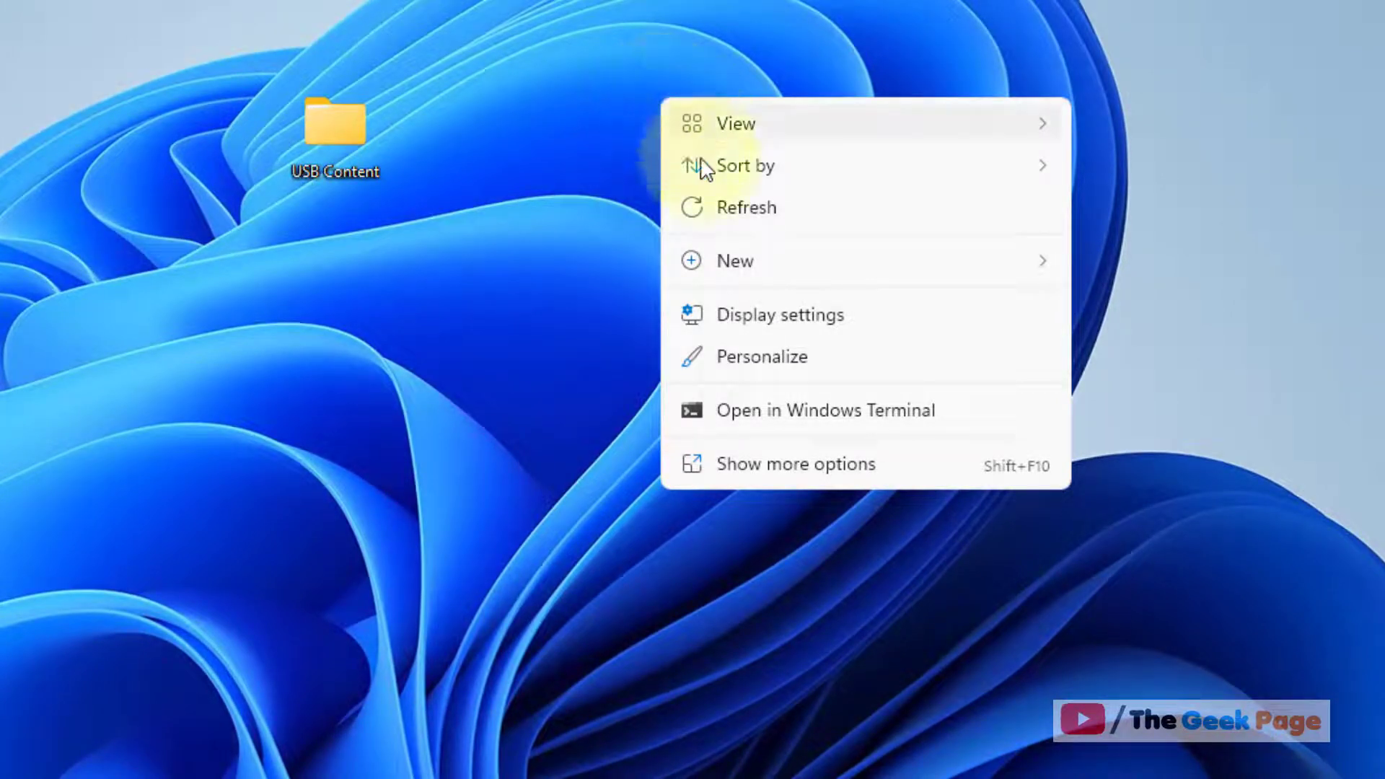
pyautogui.moveTo(766, 280)
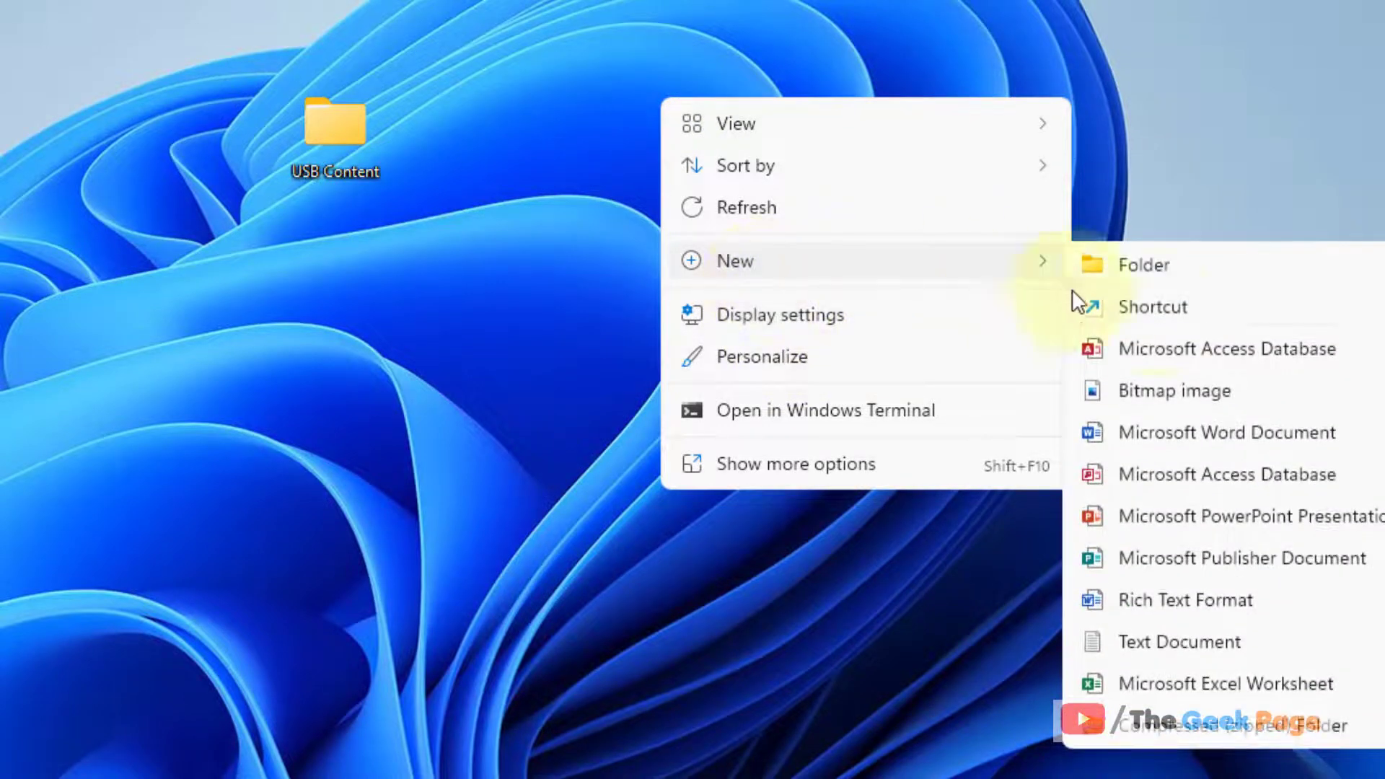
pyautogui.click(1167, 312)
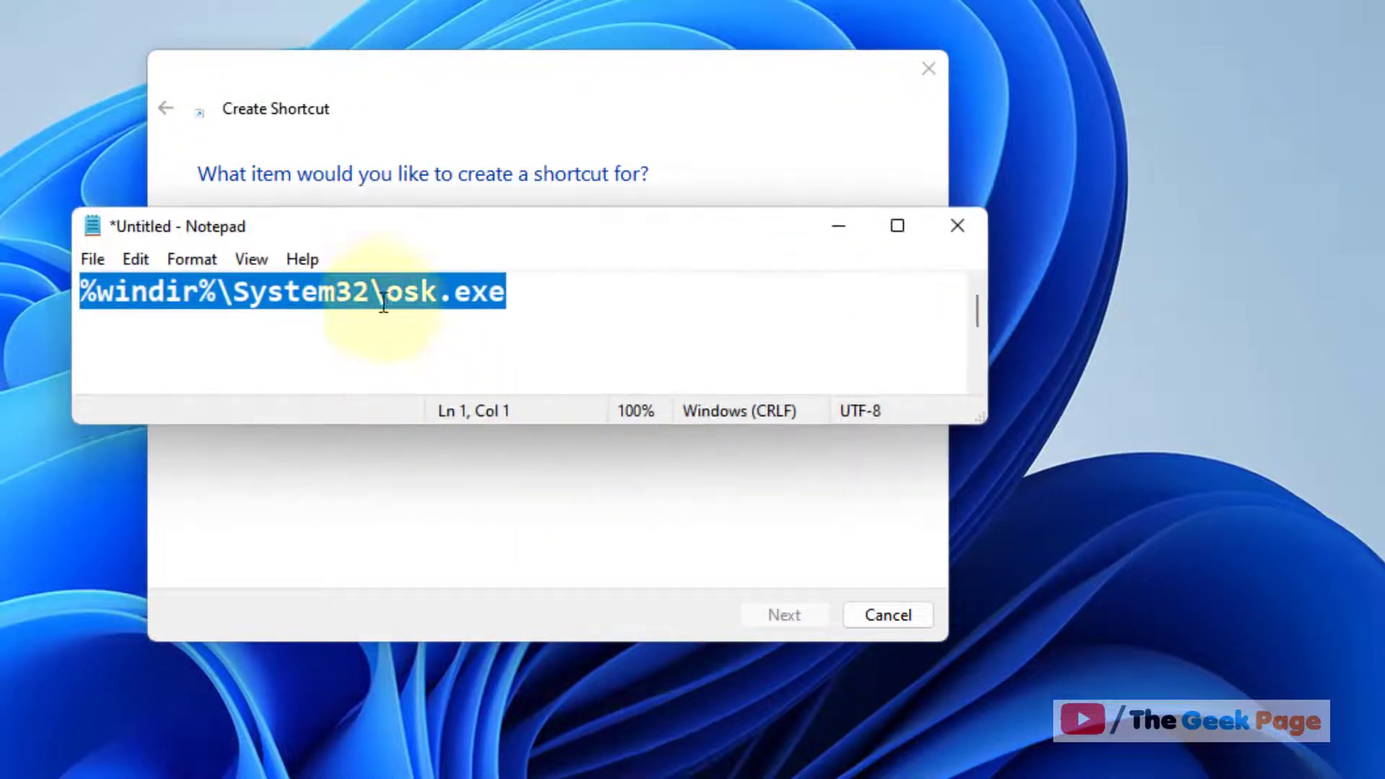
pyautogui.rightClick(384, 303)
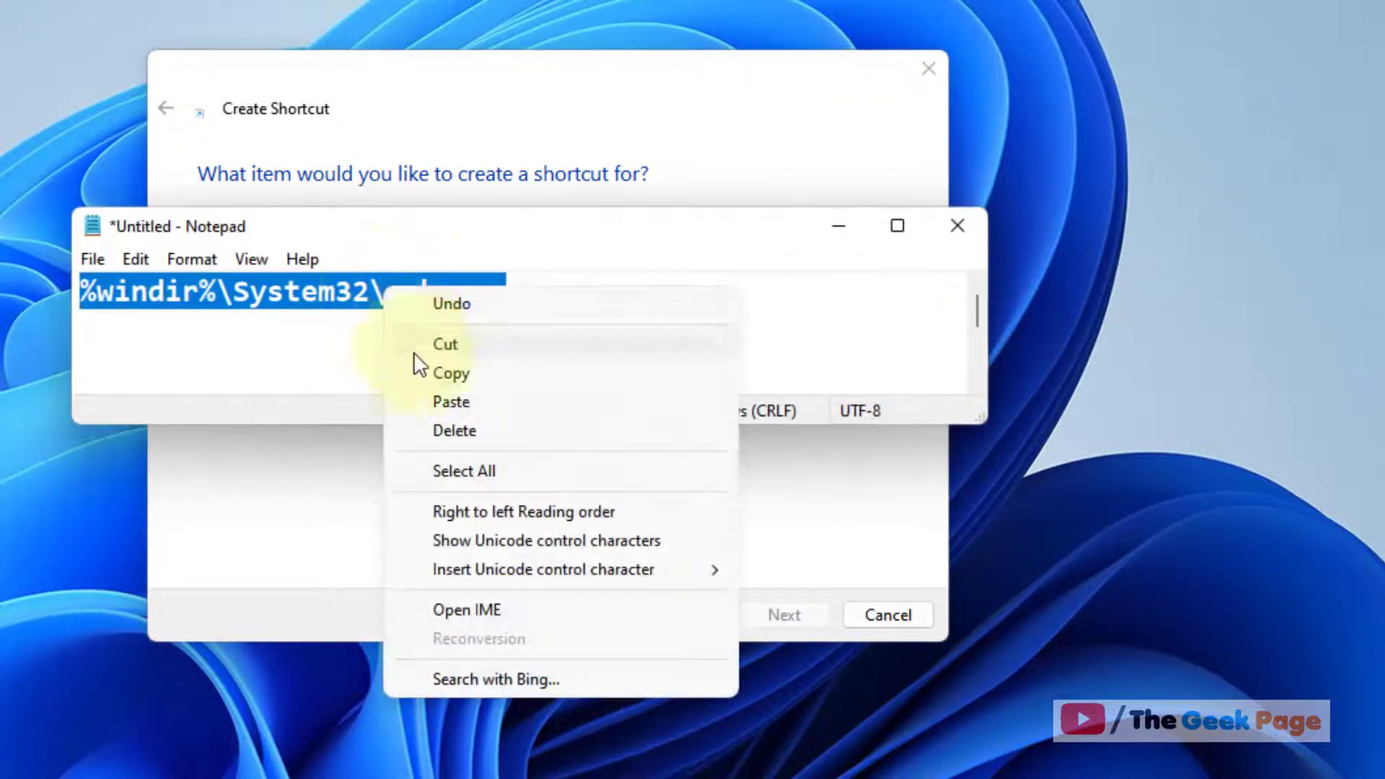
pyautogui.click(426, 373)
pyautogui.moveTo(382, 210); pyautogui.dragTo(841, 242)
pyautogui.moveTo(674, 266); pyautogui.dragTo(1003, 191)
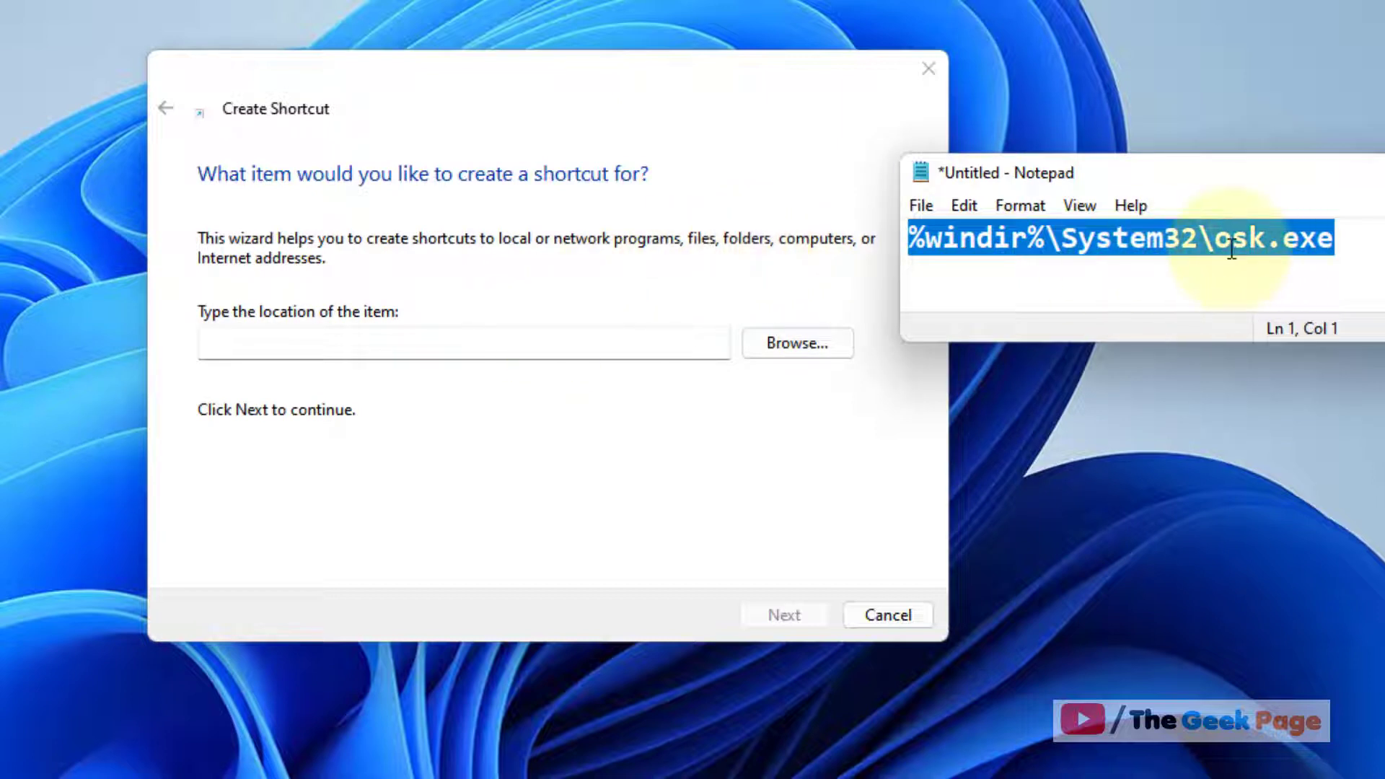
pyautogui.rightClick(505, 344)
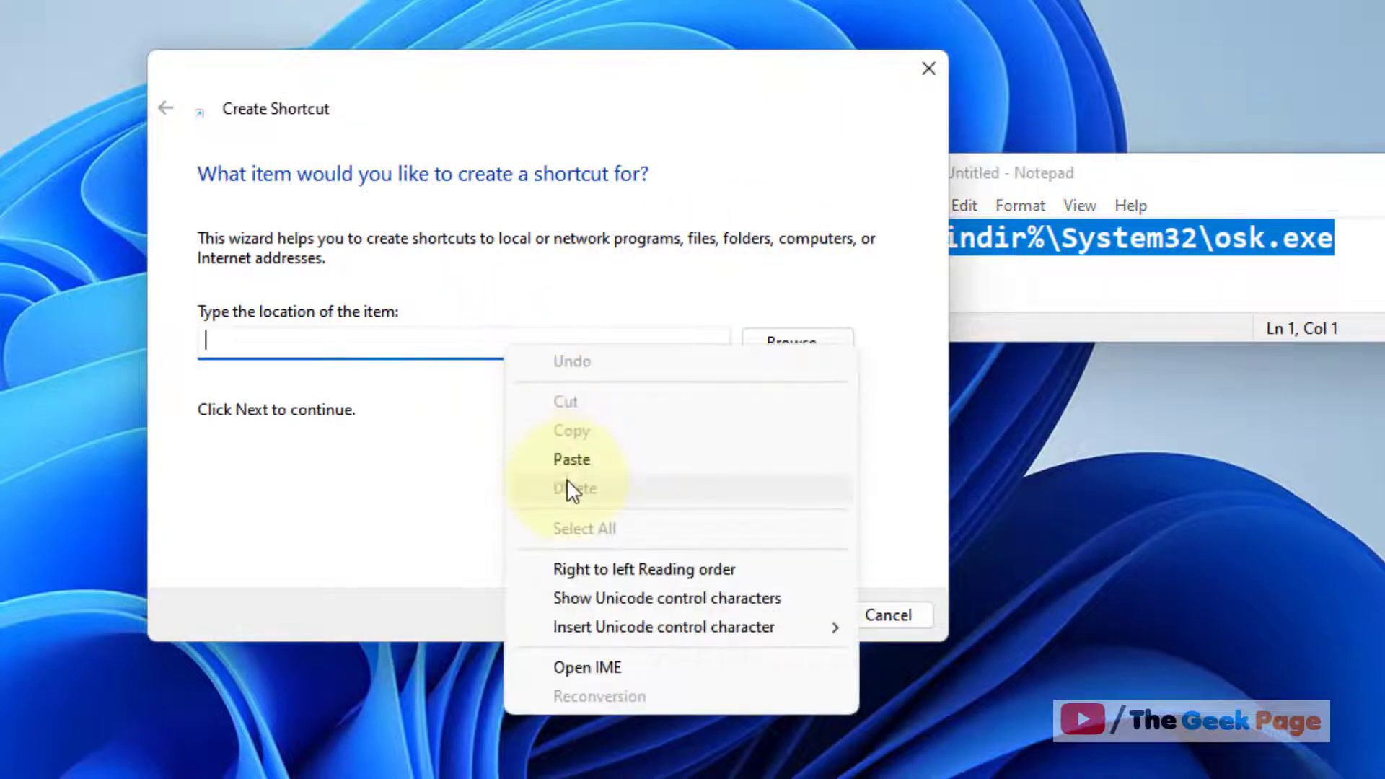
pyautogui.click(567, 471)
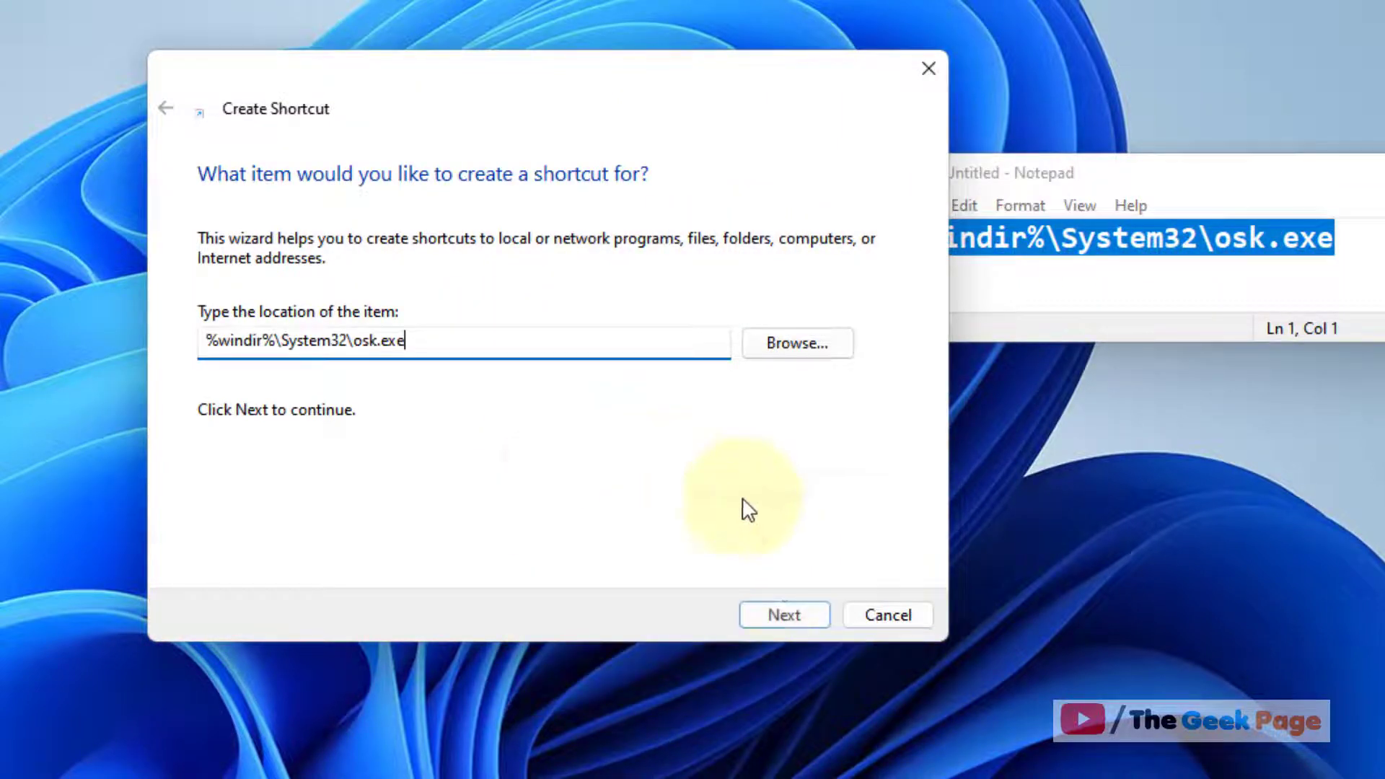
pyautogui.click(784, 615)
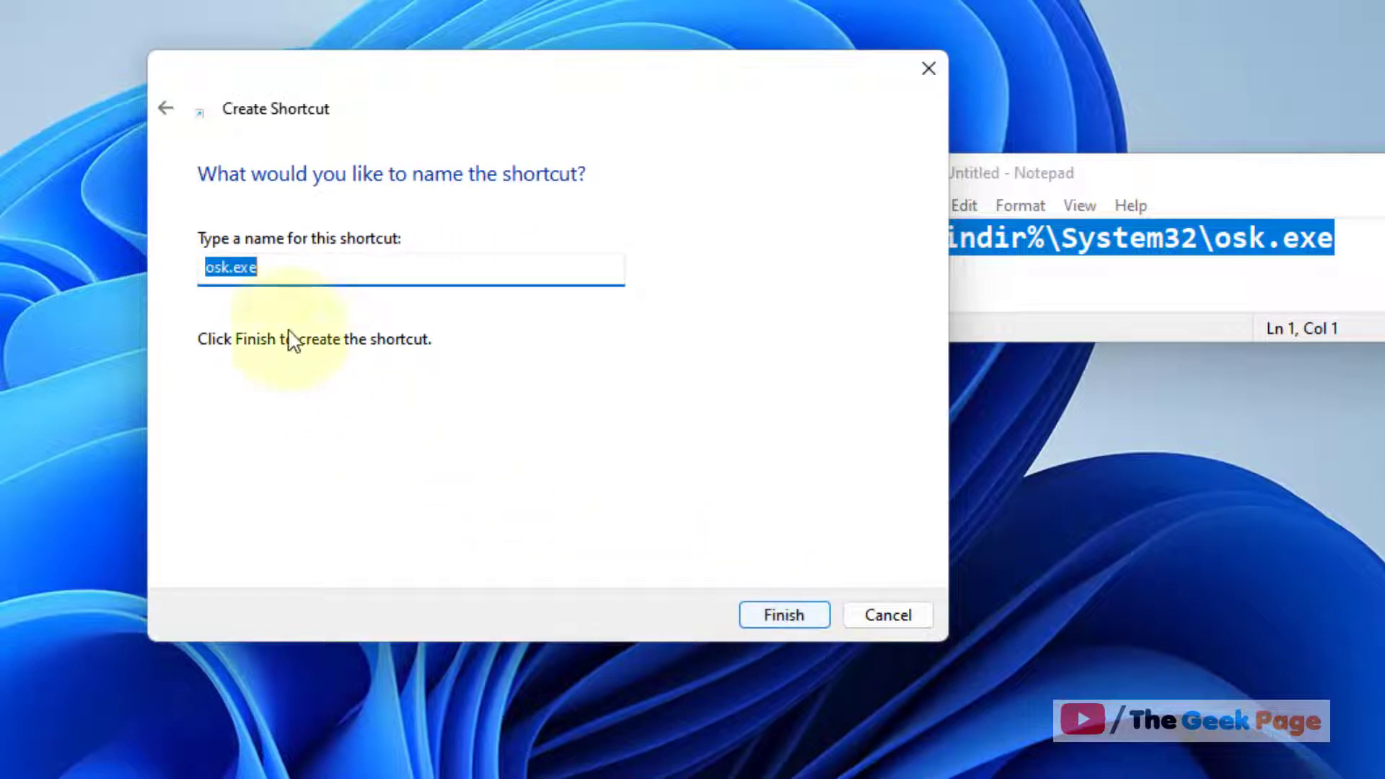
# Name the new shortcut "On screen" and finish creating it on the desktop
pyautogui.click(286, 269)
pyautogui.hotkey('ctrl', 'a')
pyautogui.write('On sc')
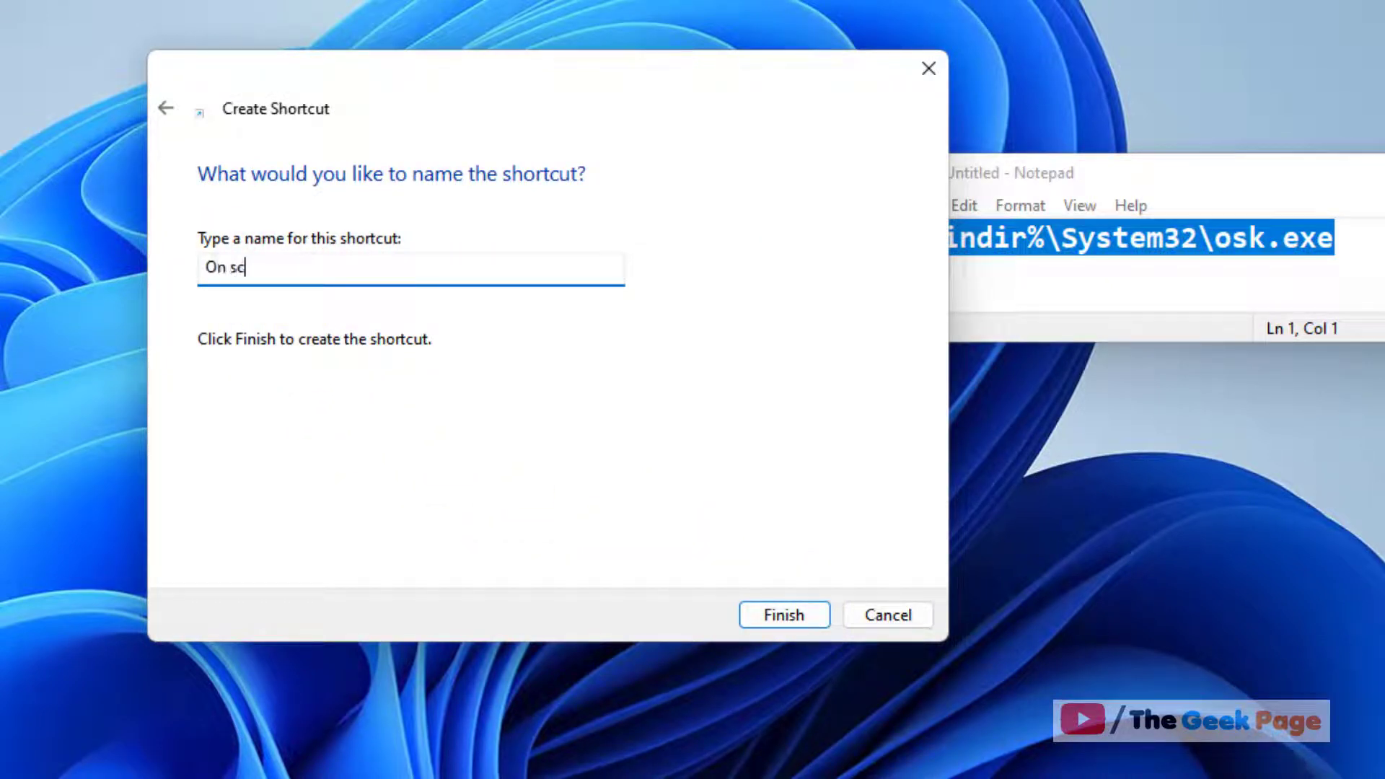
pyautogui.hotkey('ctrl', 'a')
pyautogui.press('BackSpace')
pyautogui.write('On screen')
pyautogui.click(773, 620)
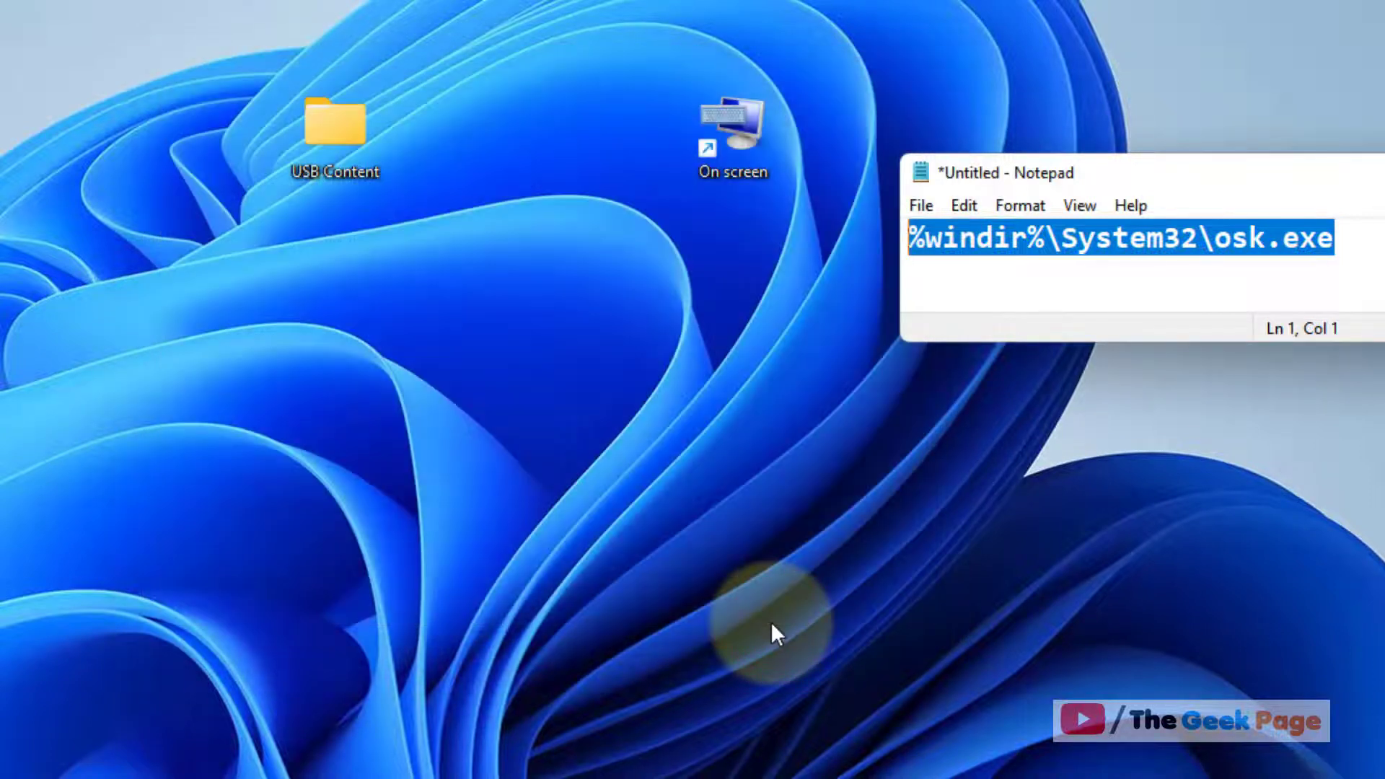
pyautogui.click(773, 618)
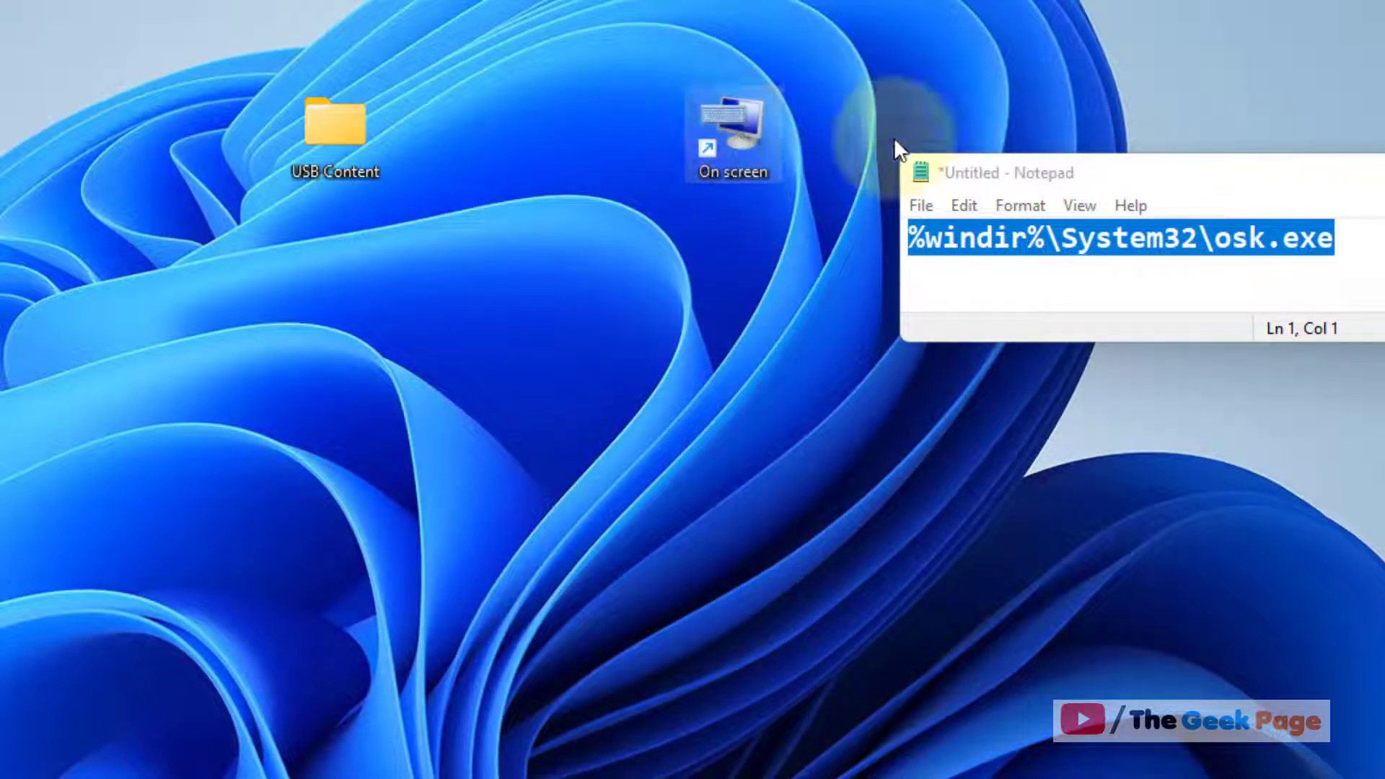
# Minimize the Notepad note and launch the "On screen" shortcut from the desktop
pyautogui.press('super+Down')
pyautogui.doubleClick(754, 126)
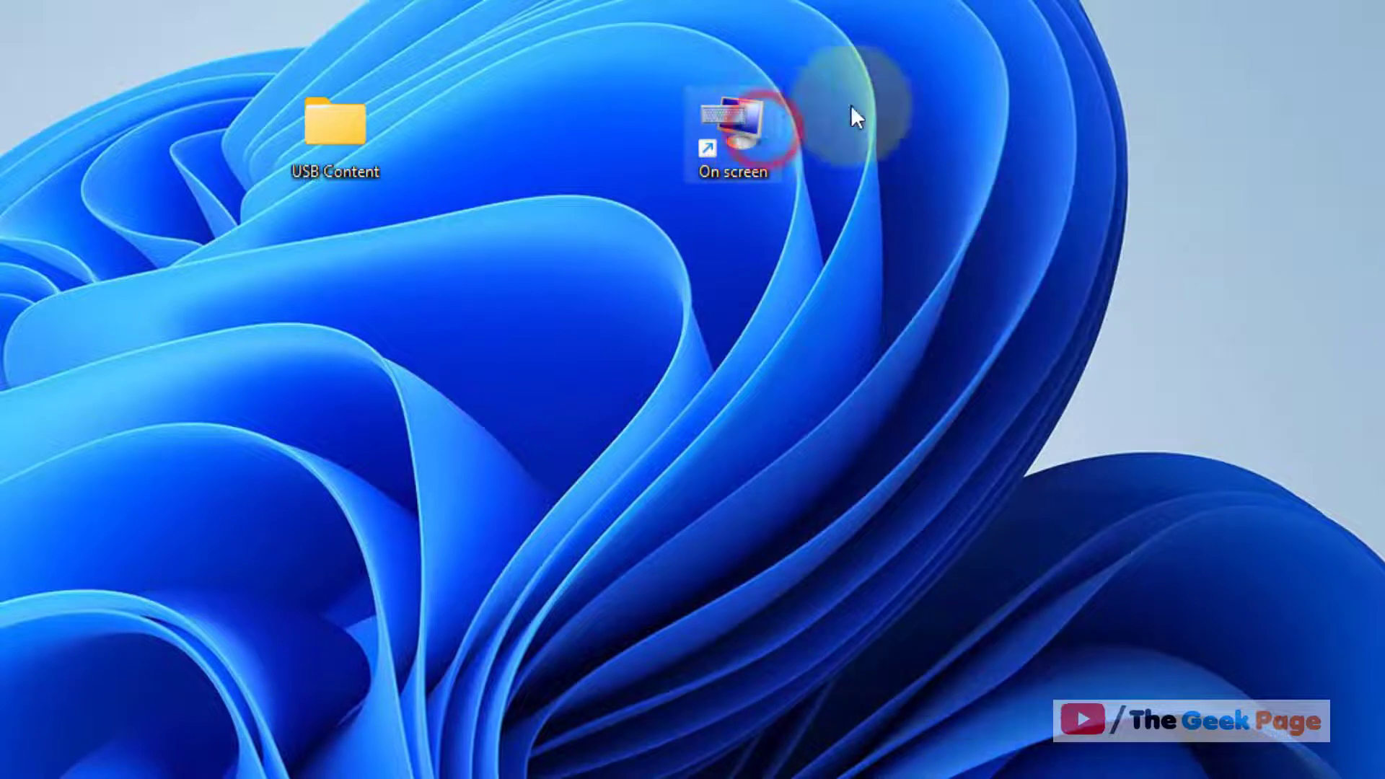
pyautogui.click(972, 495)
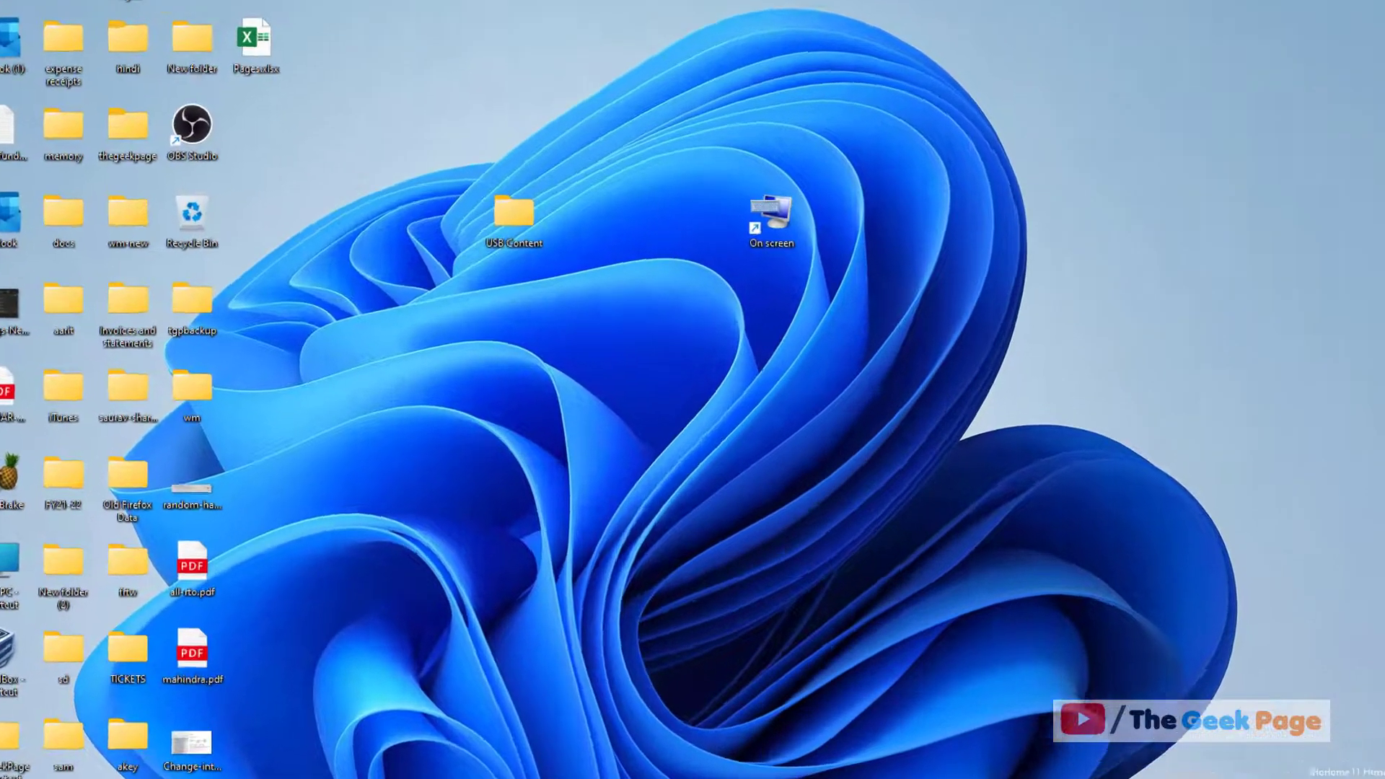
# Open the Typing page of the Time & language settings and expand the Touch keyboard options
pyautogui.click(549, 761)
pyautogui.click(511, 398)
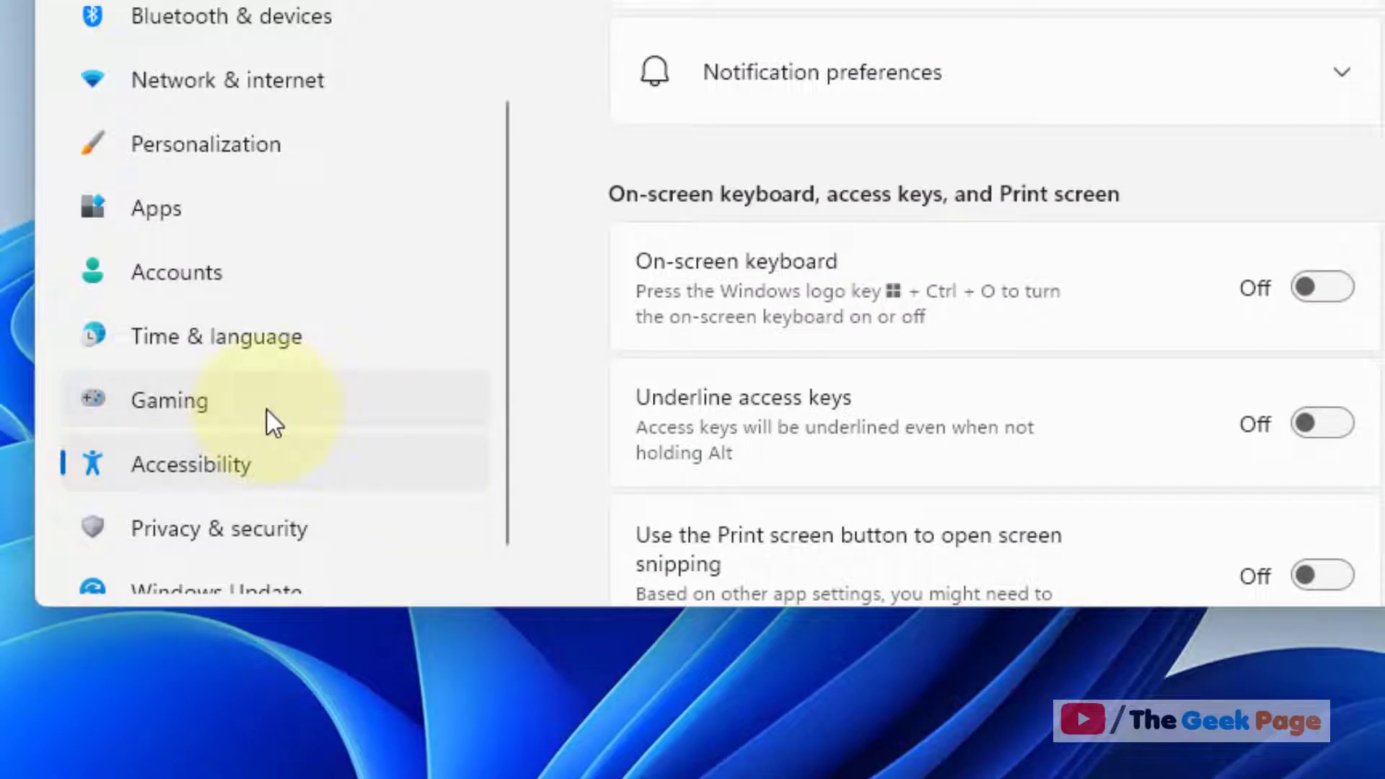
pyautogui.click(245, 351)
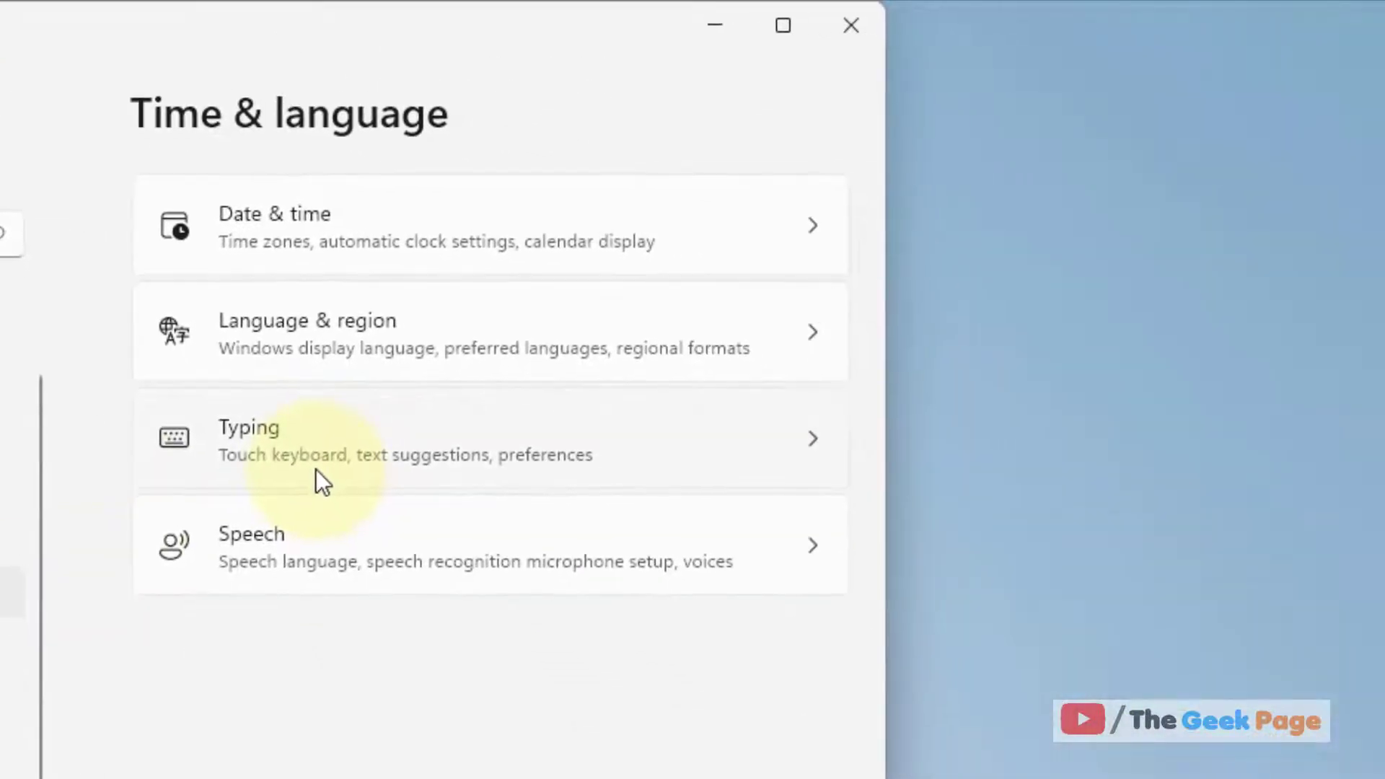
pyautogui.click(313, 466)
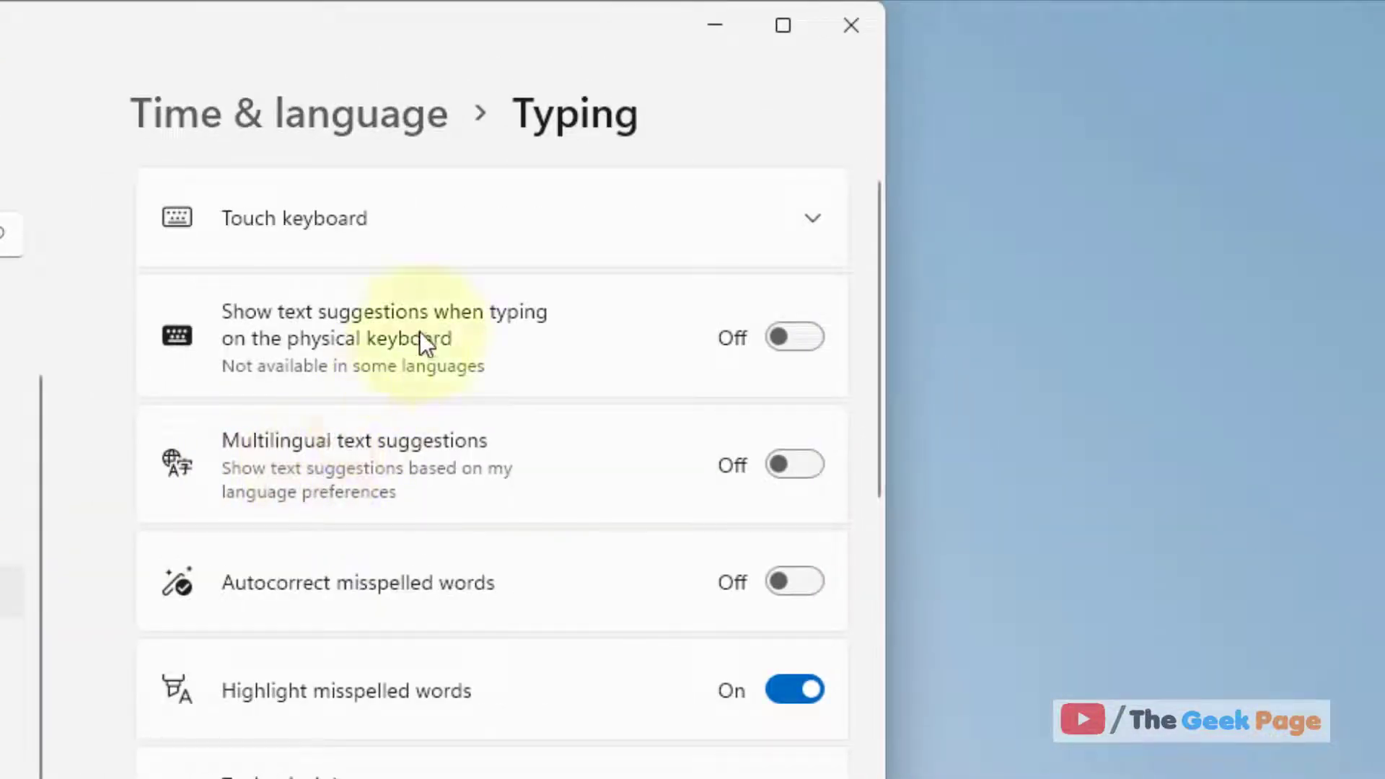
pyautogui.click(328, 232)
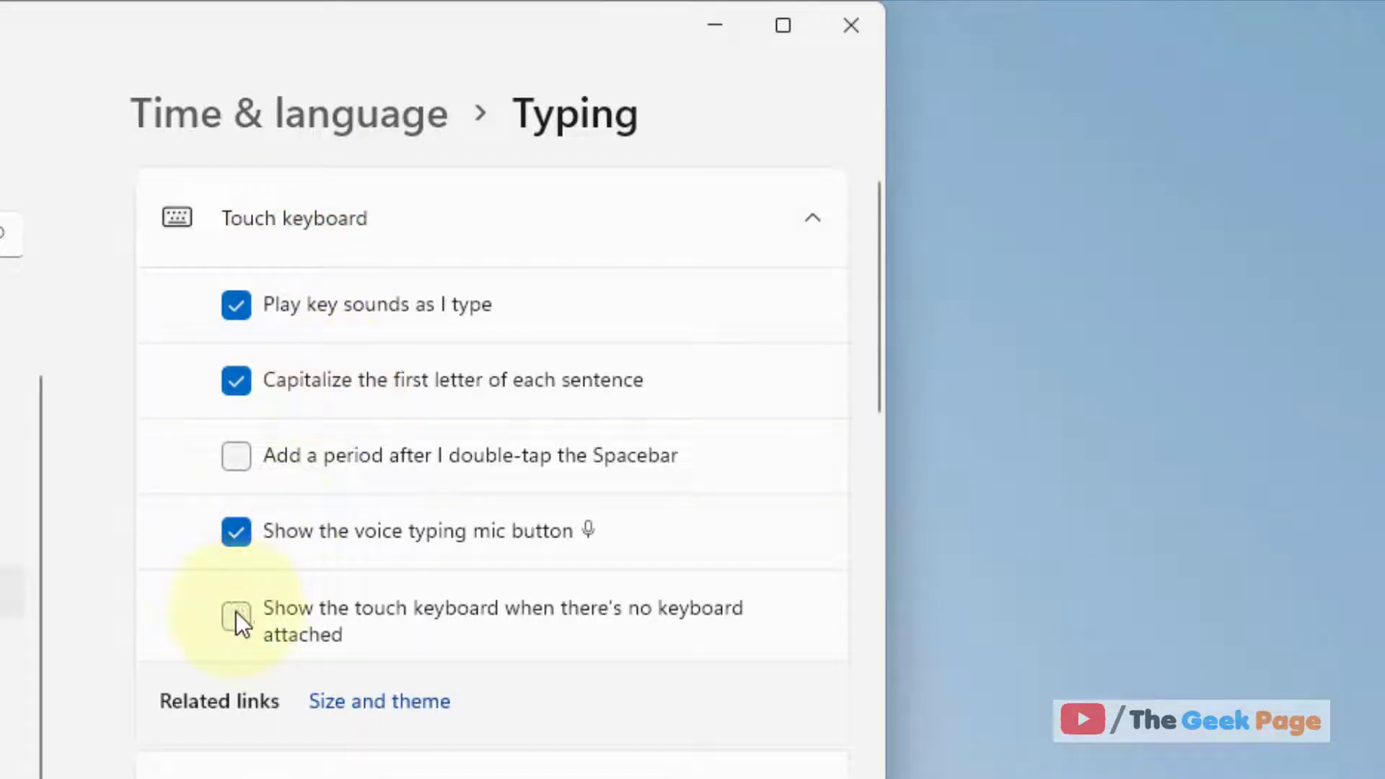
# Enable "Show the touch keyboard when there's no keyboard attached" and minimize the Settings window
pyautogui.click(240, 624)
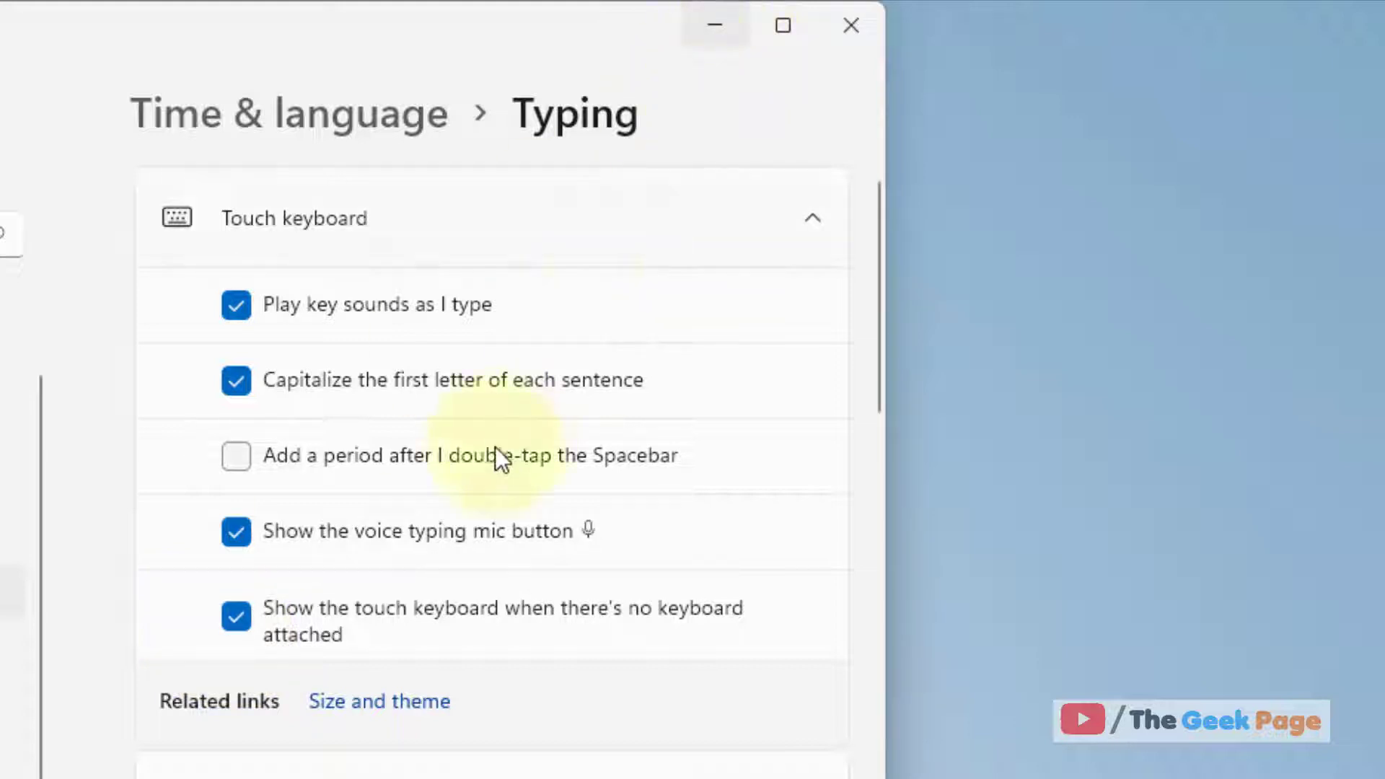
pyautogui.click(259, 613)
pyautogui.click(710, 41)
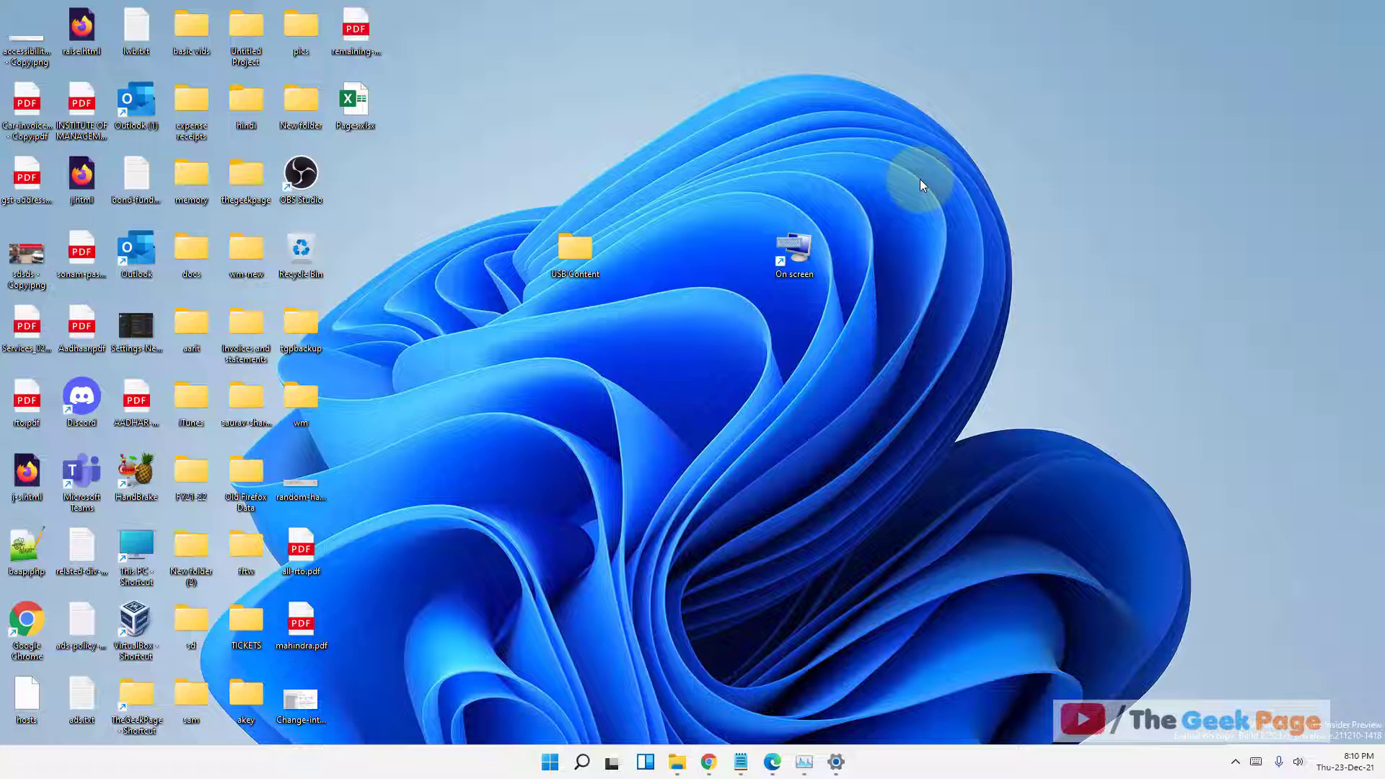
# Duplicate the Google Chrome shortcut on the desktop
pyautogui.rightClick(27, 629)
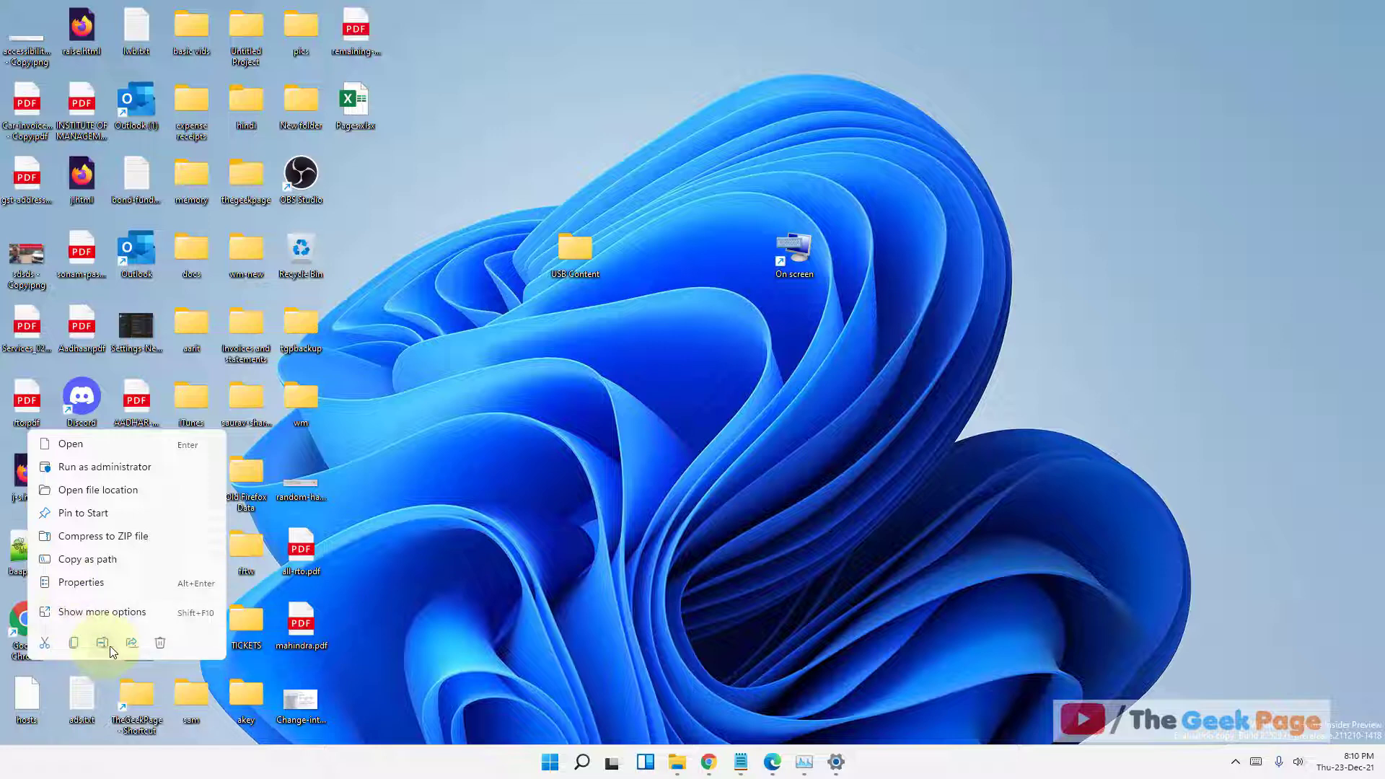
pyautogui.click(77, 646)
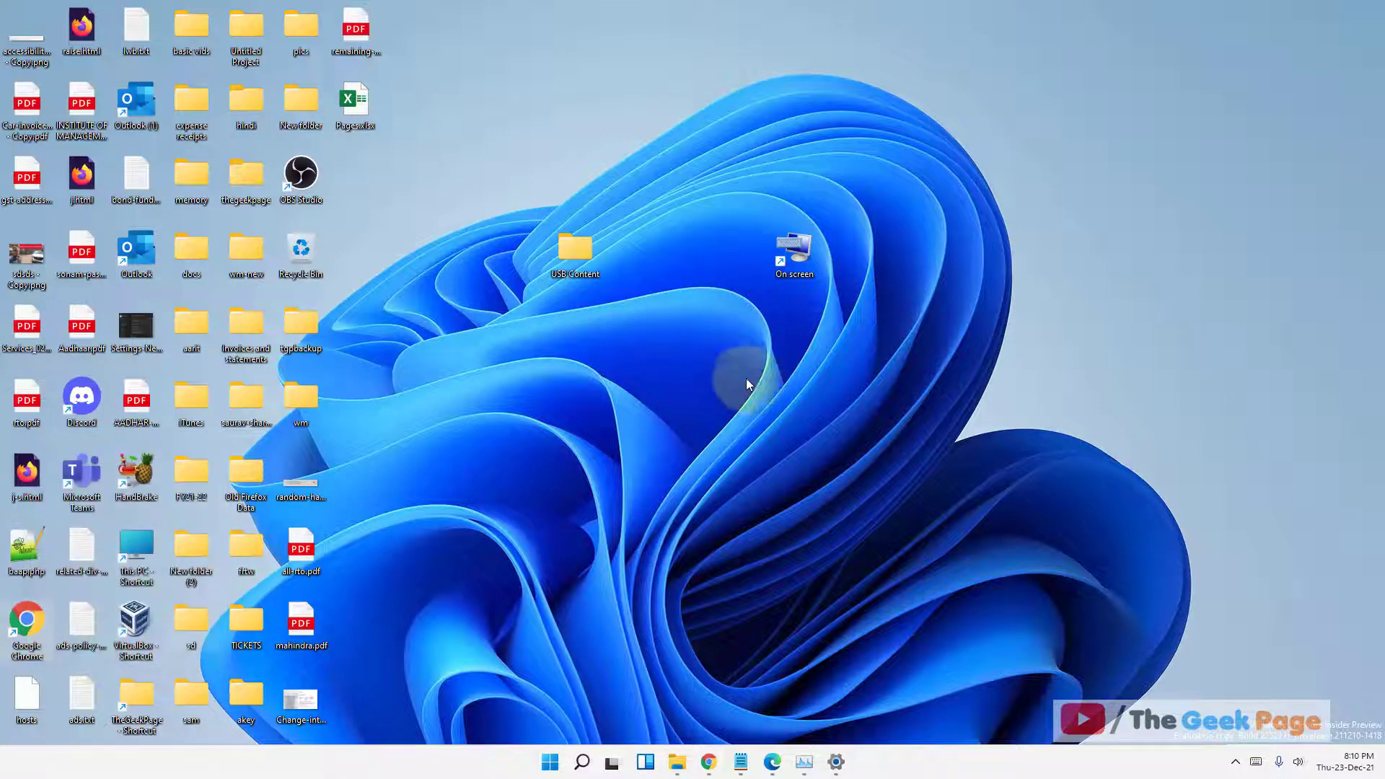
pyautogui.rightClick(754, 202)
pyautogui.click(745, 139)
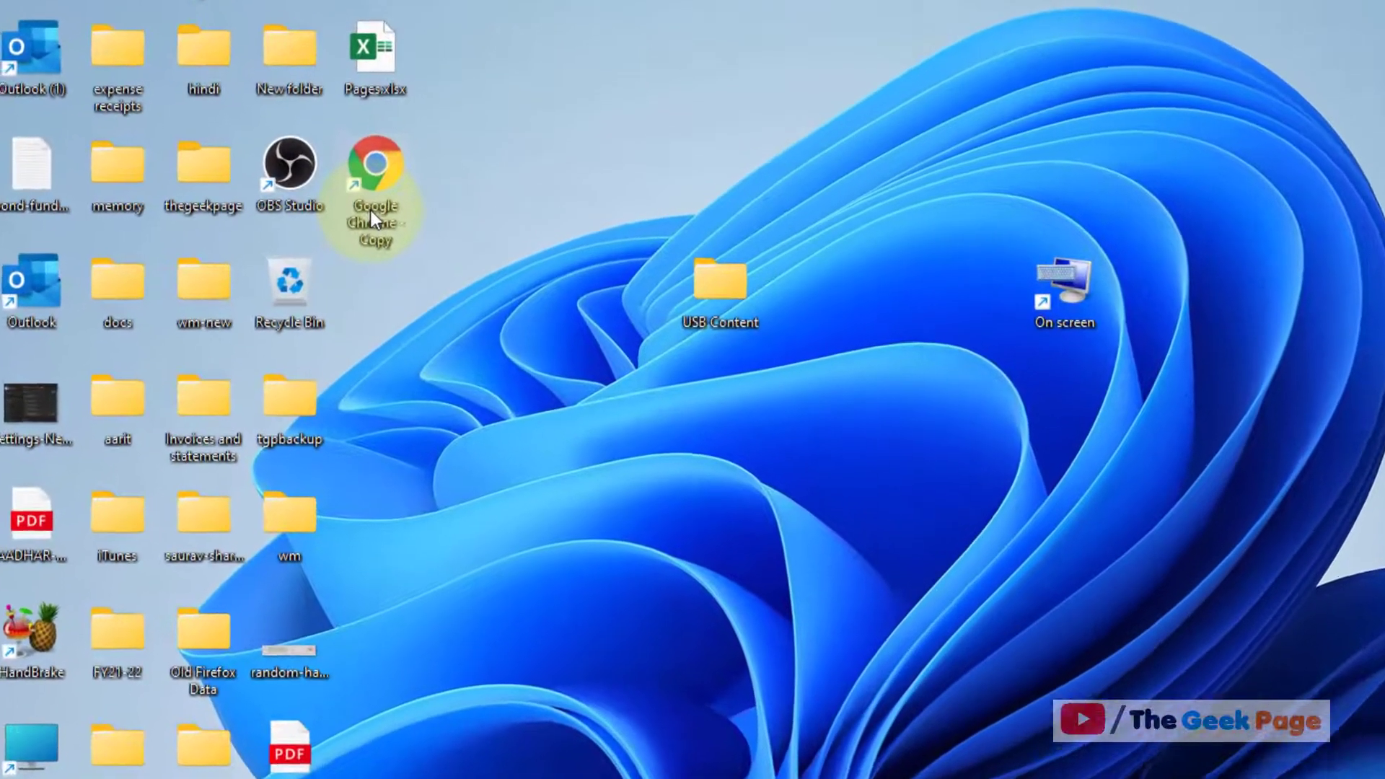
# Rename the copied Google Chrome shortcut as "chrome on screen"
pyautogui.rightClick(359, 206)
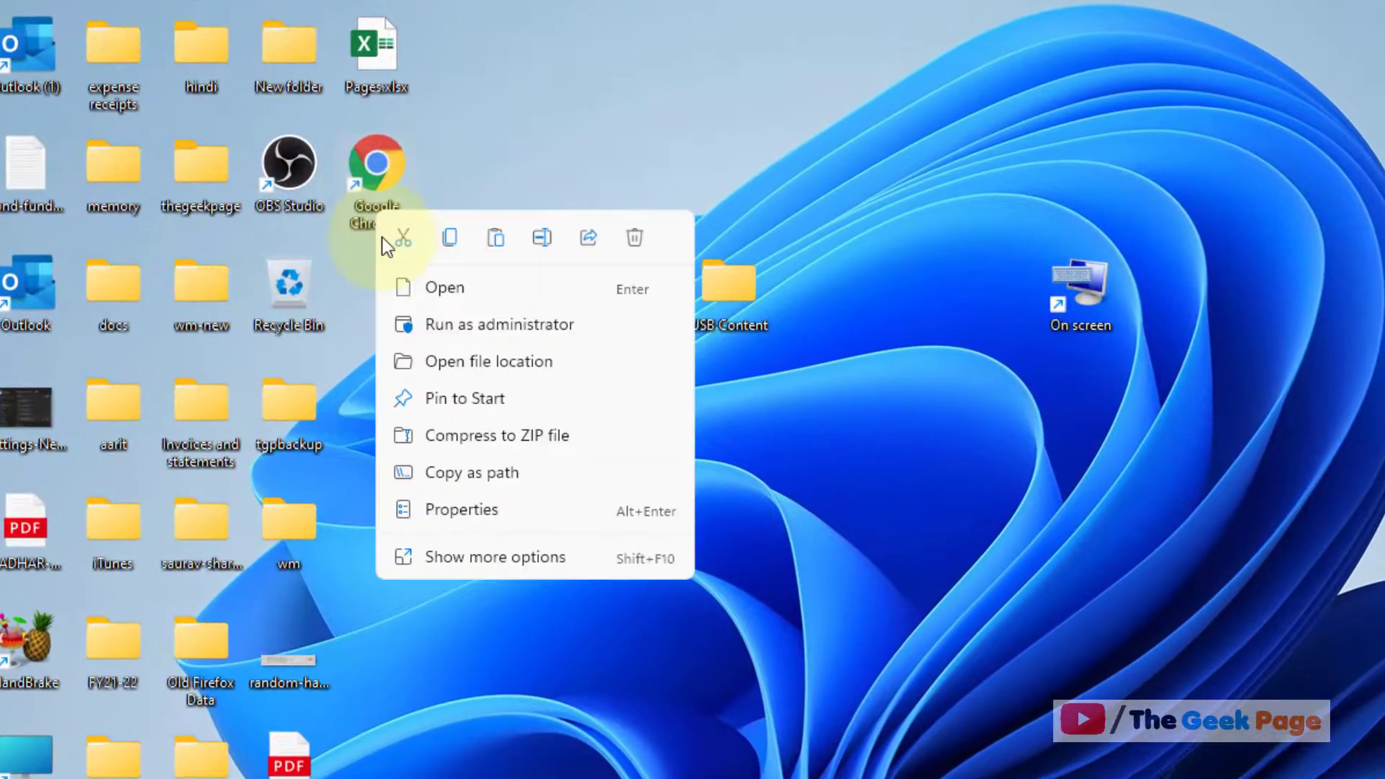
pyautogui.click(538, 243)
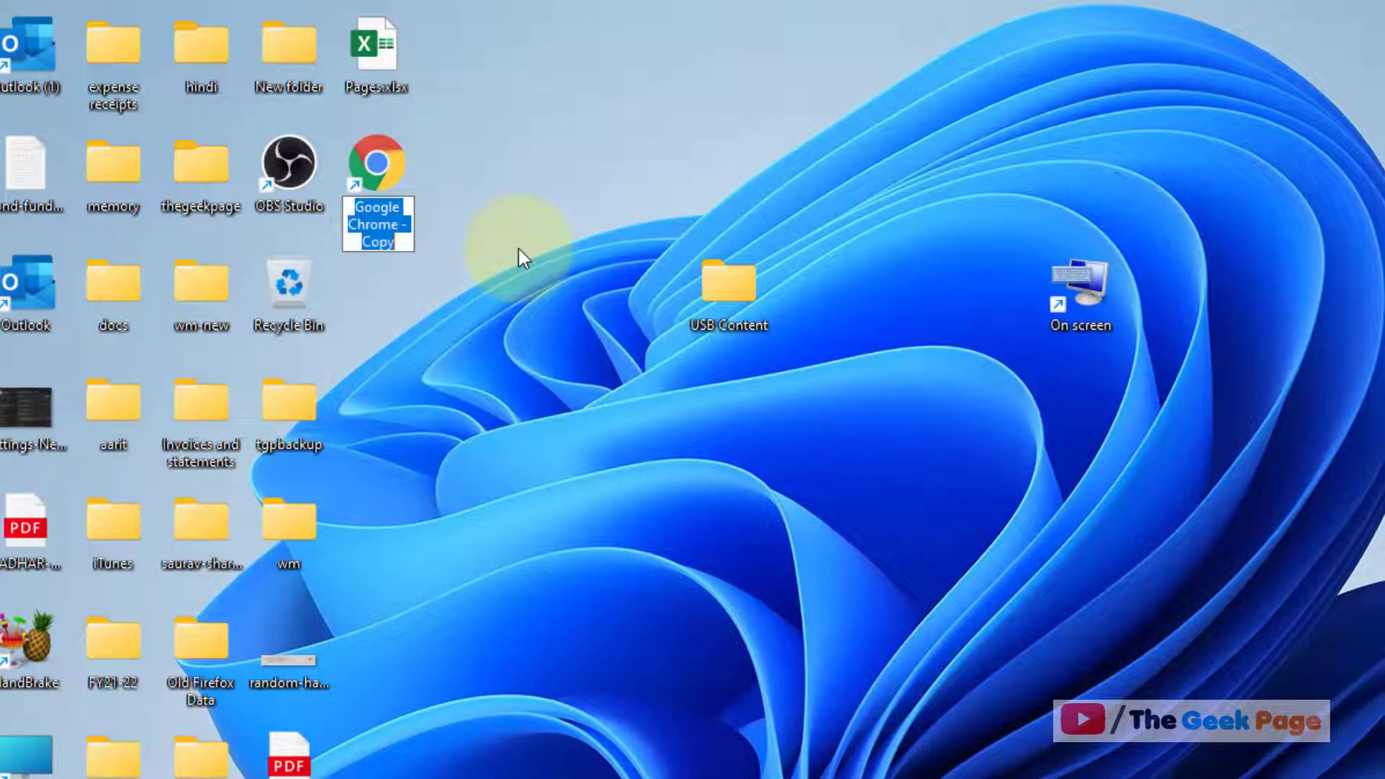
pyautogui.write('chrome')
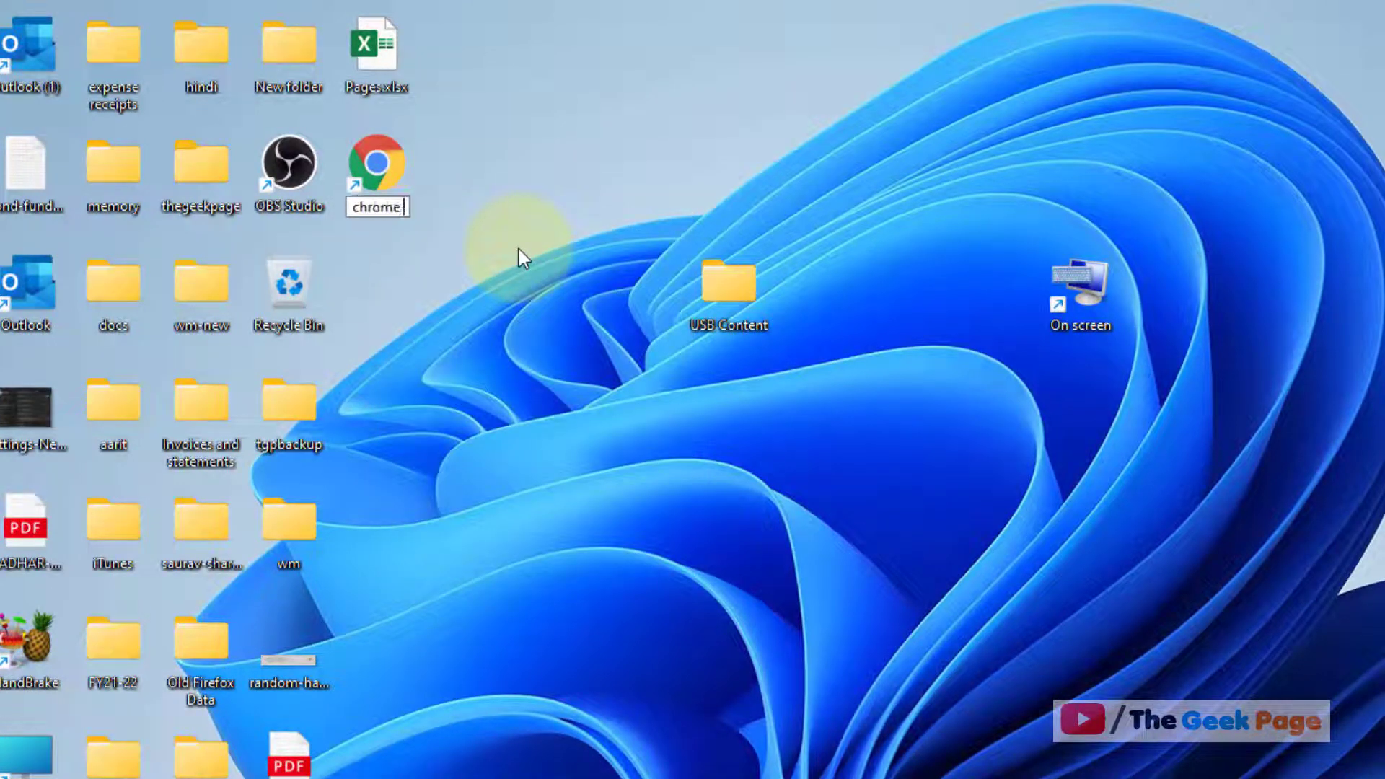
pyautogui.write(' on scre')
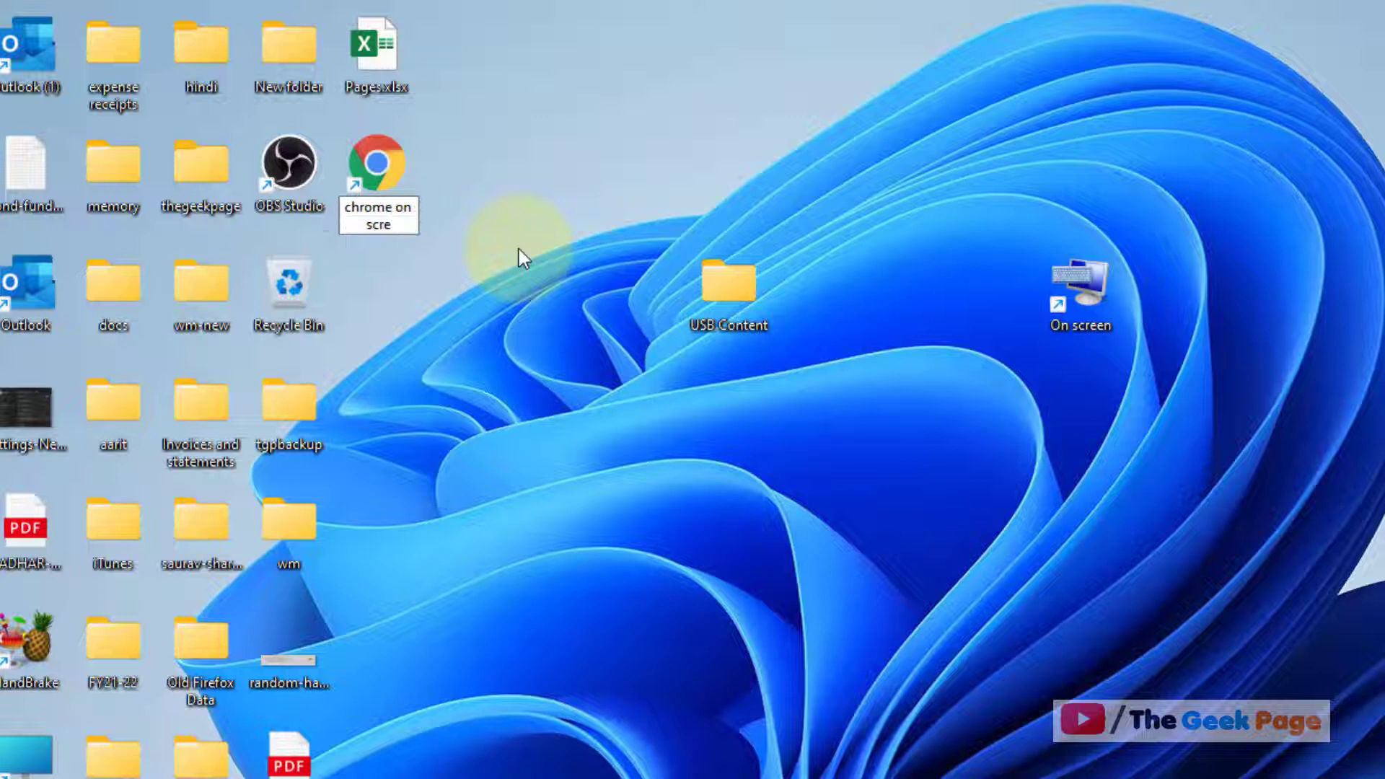
pyautogui.write('en')
pyautogui.press('Return')
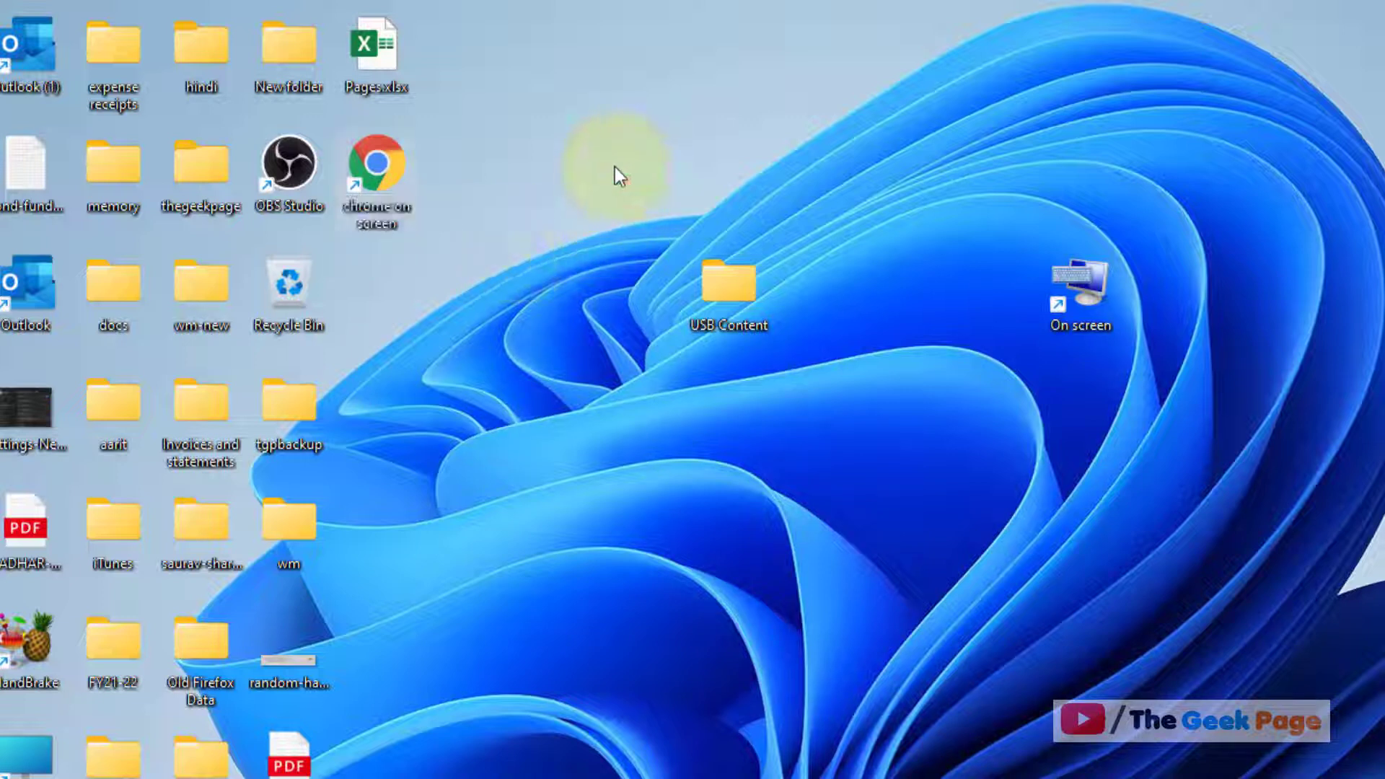
# Open the properties of the "chrome on screen" shortcut and copy "--disable-usb-keyboard-detect" from the Notepad note
pyautogui.rightClick(385, 170)
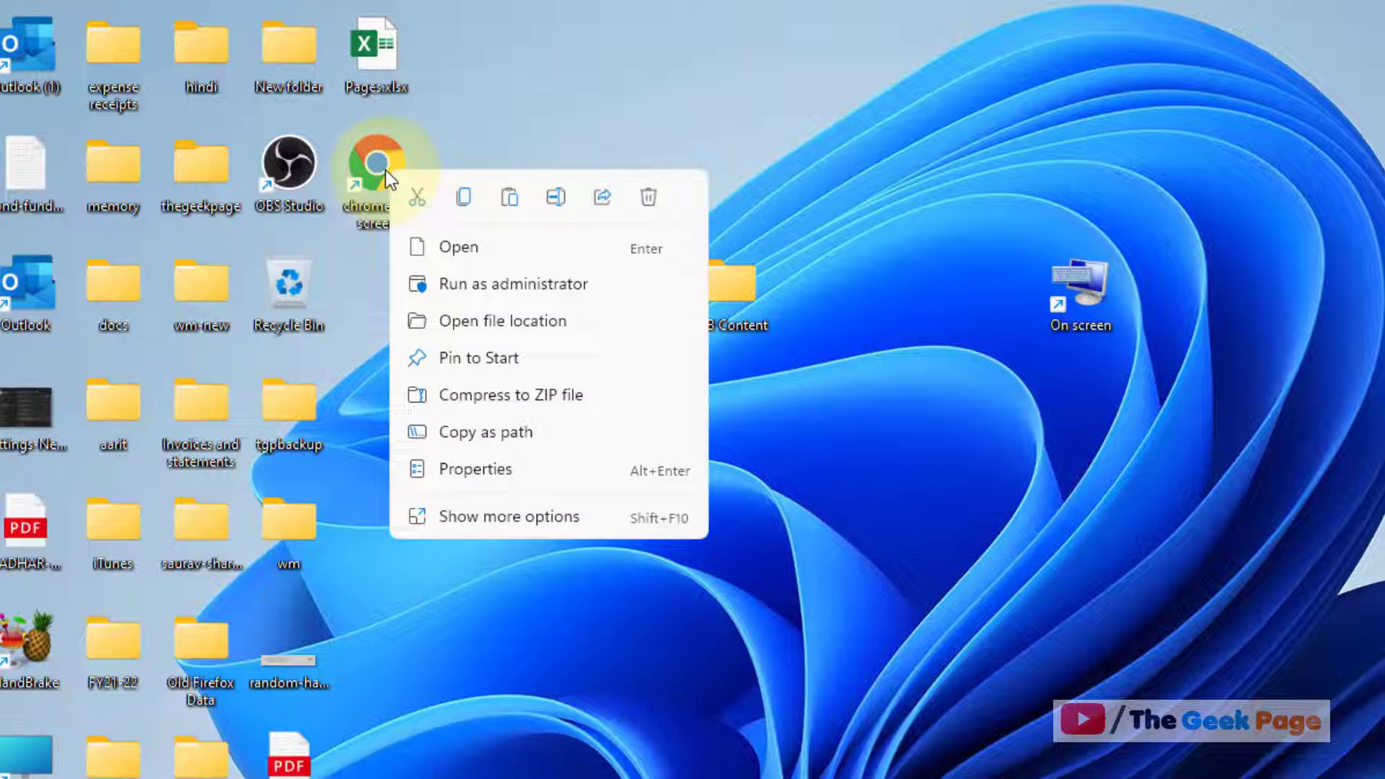
pyautogui.click(547, 481)
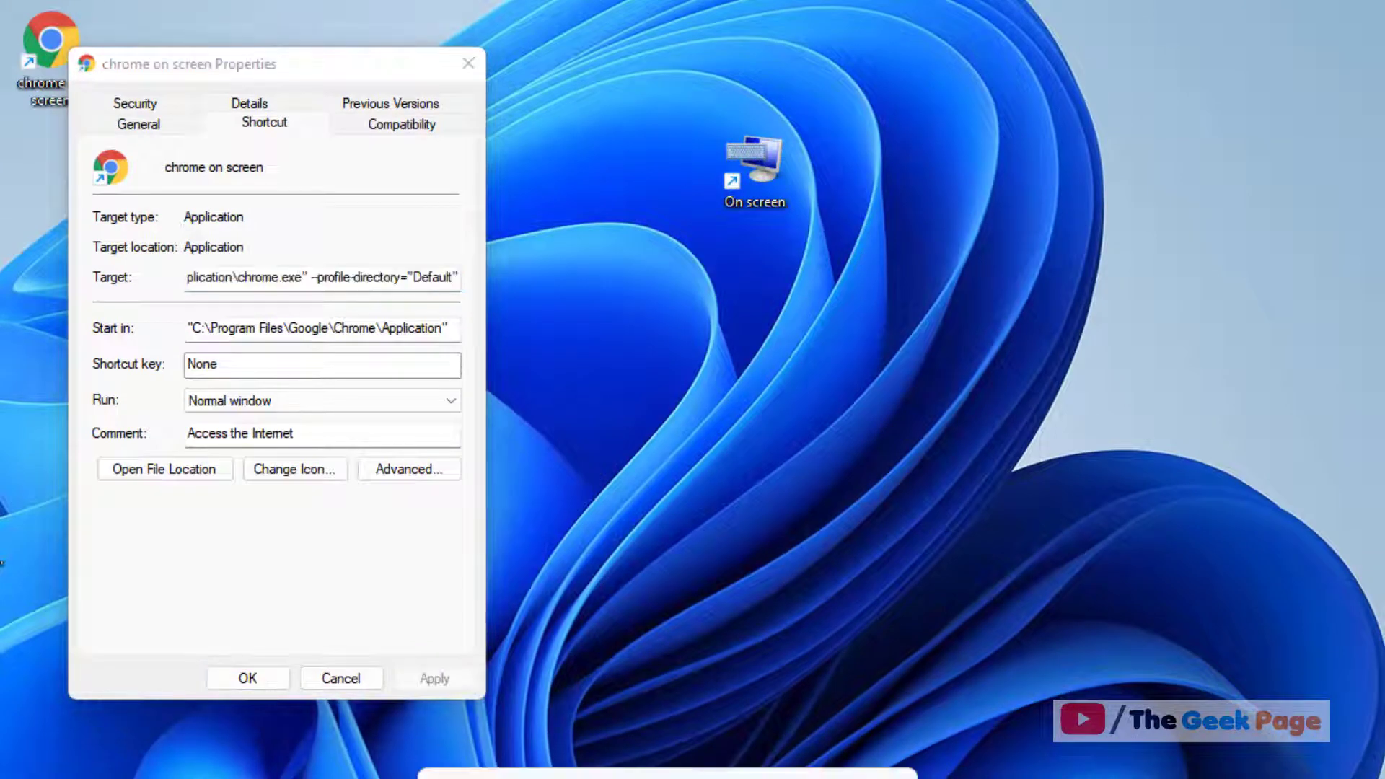
pyautogui.click(717, 776)
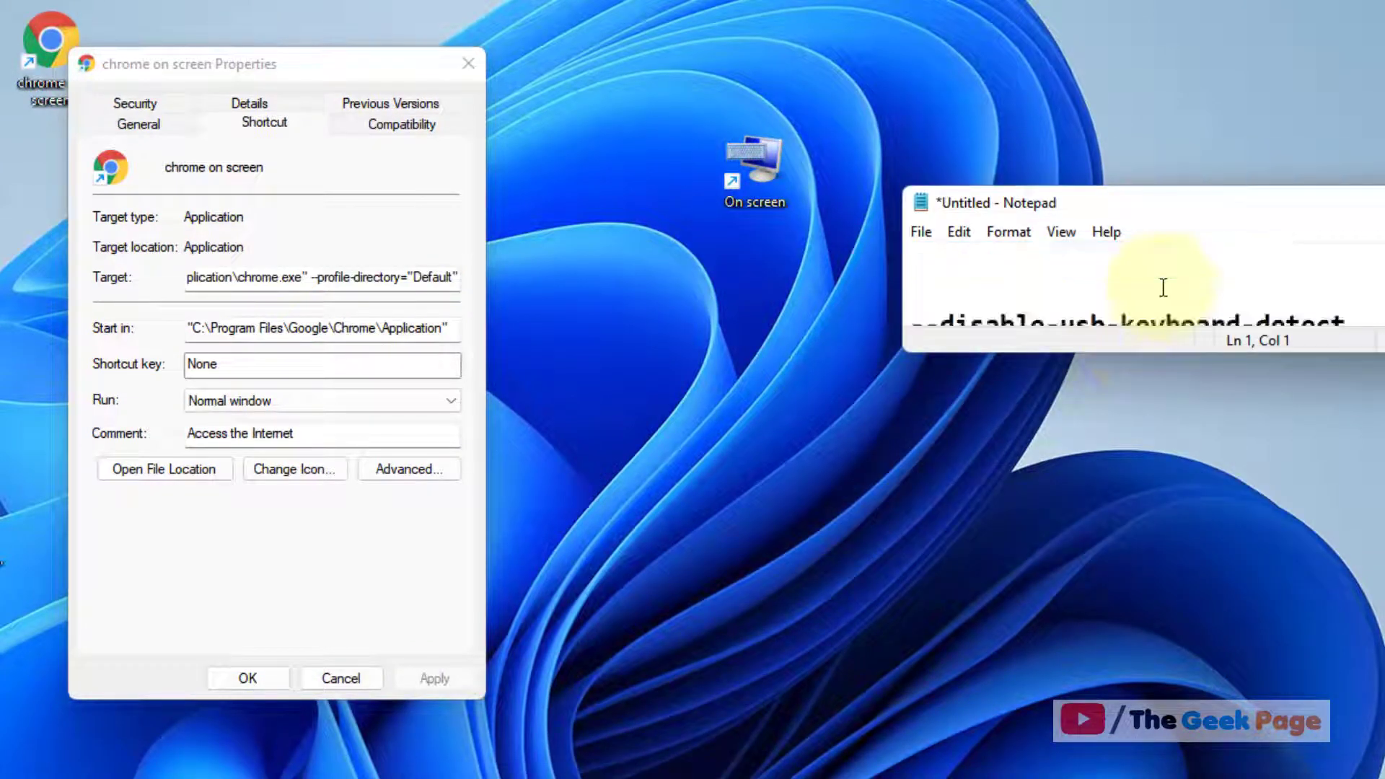
pyautogui.moveTo(1218, 213); pyautogui.dragTo(850, 199)
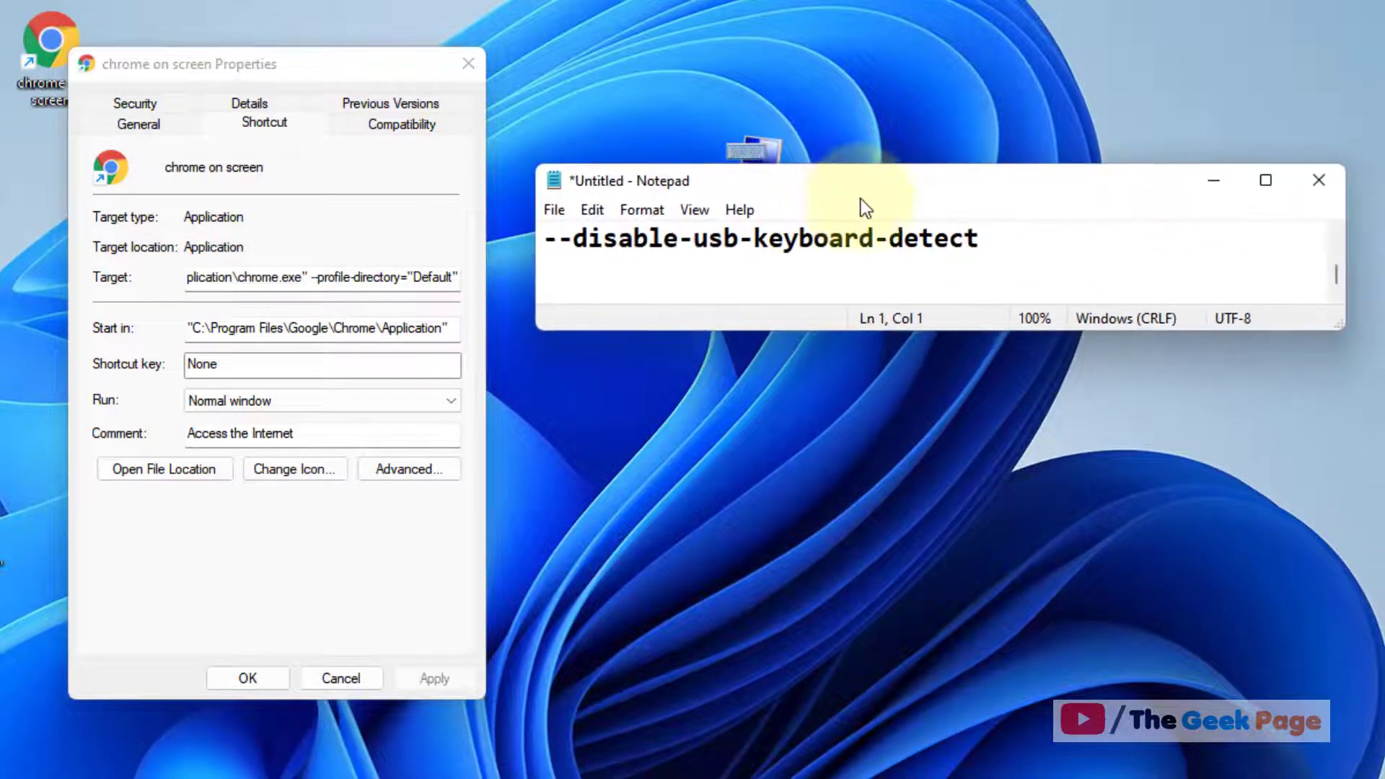
pyautogui.click(1013, 236)
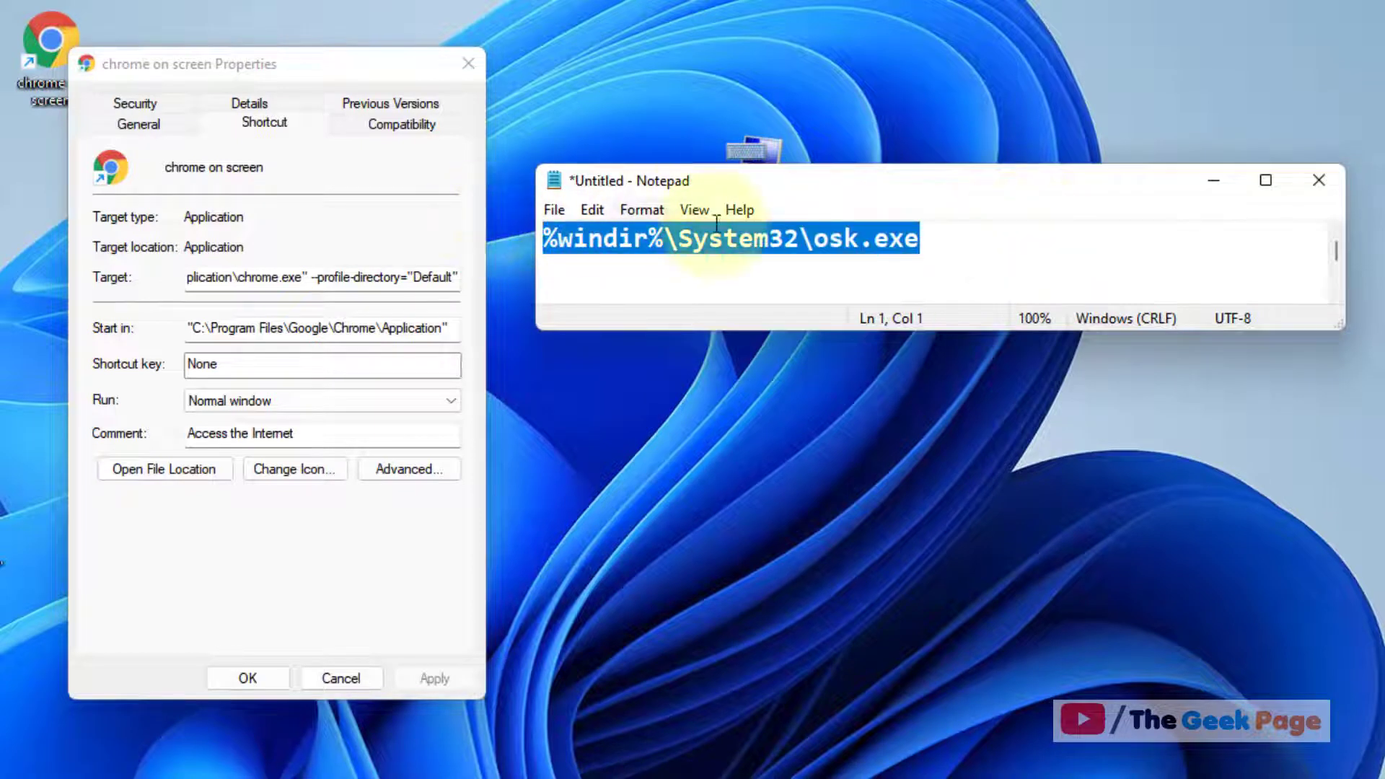
pyautogui.click(717, 278)
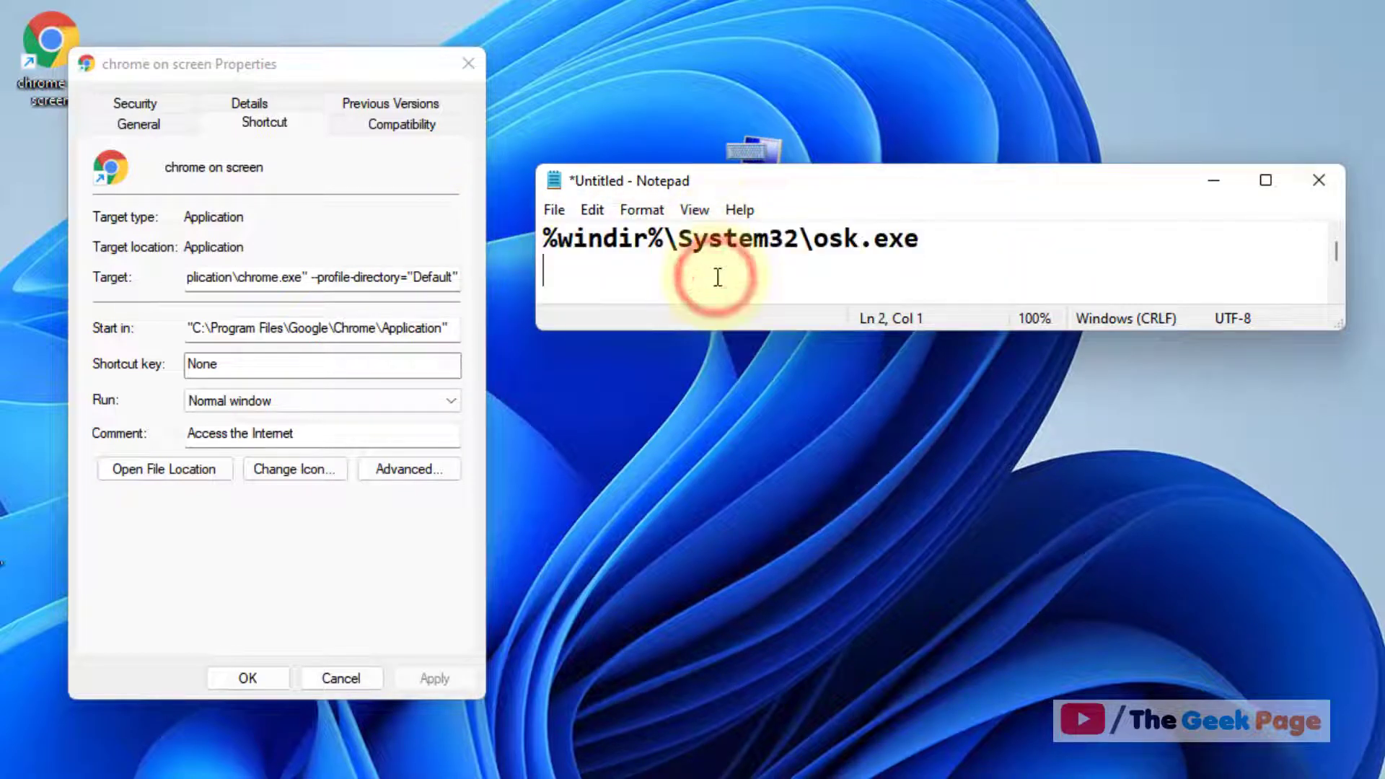
pyautogui.scroll(-2, 757, 269)
pyautogui.moveTo(1004, 238); pyautogui.dragTo(545, 238)
pyautogui.rightClick(567, 242)
pyautogui.click(621, 318)
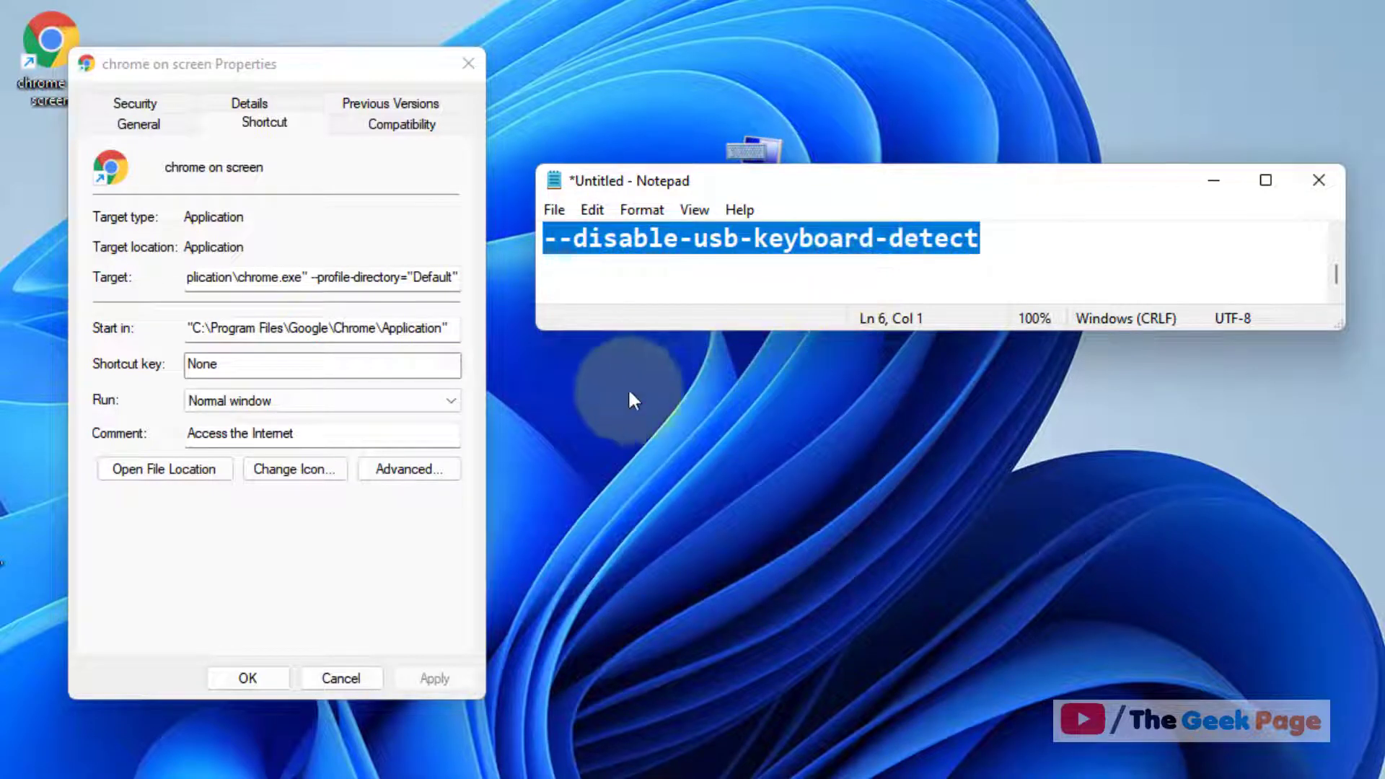
# Append a space and "--disable-usb-keyboard-detect" to the end of the Chrome shortcut's target, save it and launch the shortcut
pyautogui.click(450, 283)
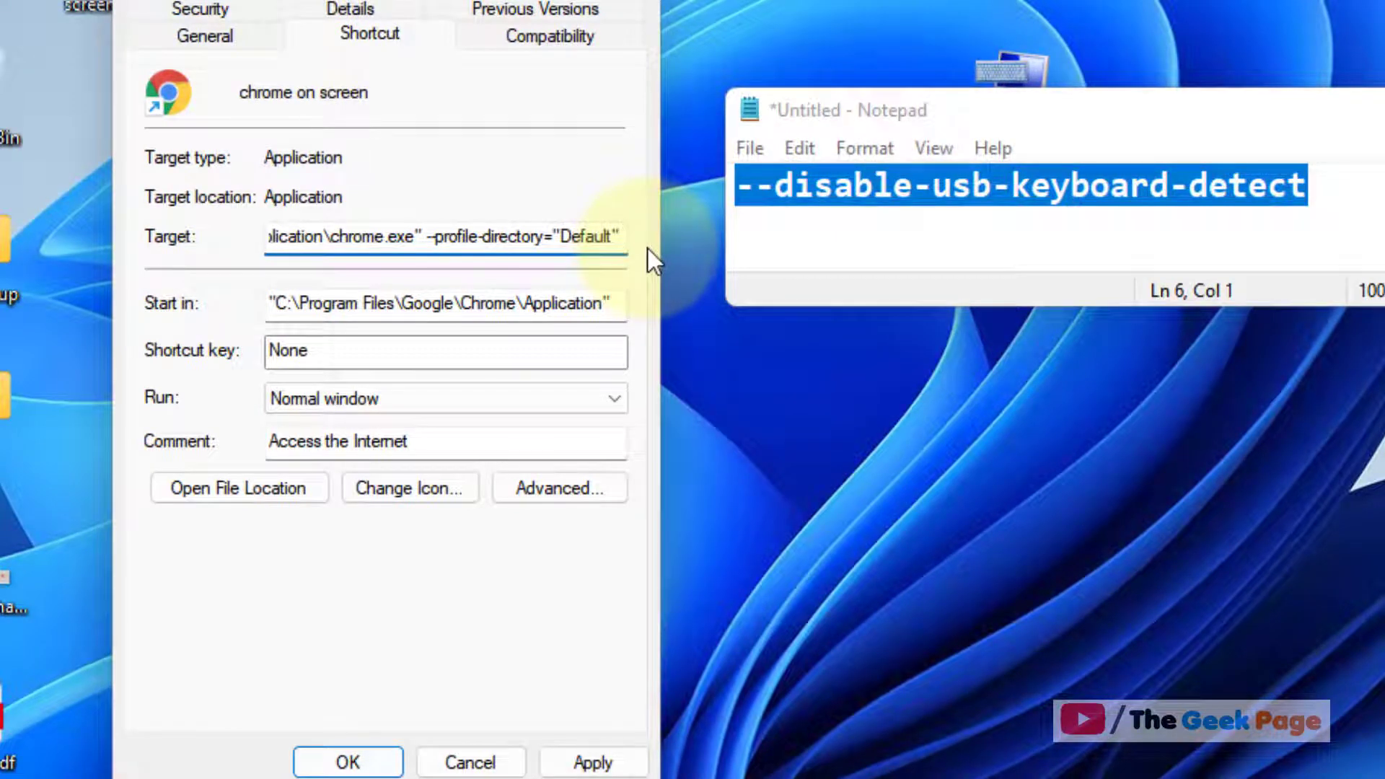
pyautogui.hotkey('ctrl', 'v')
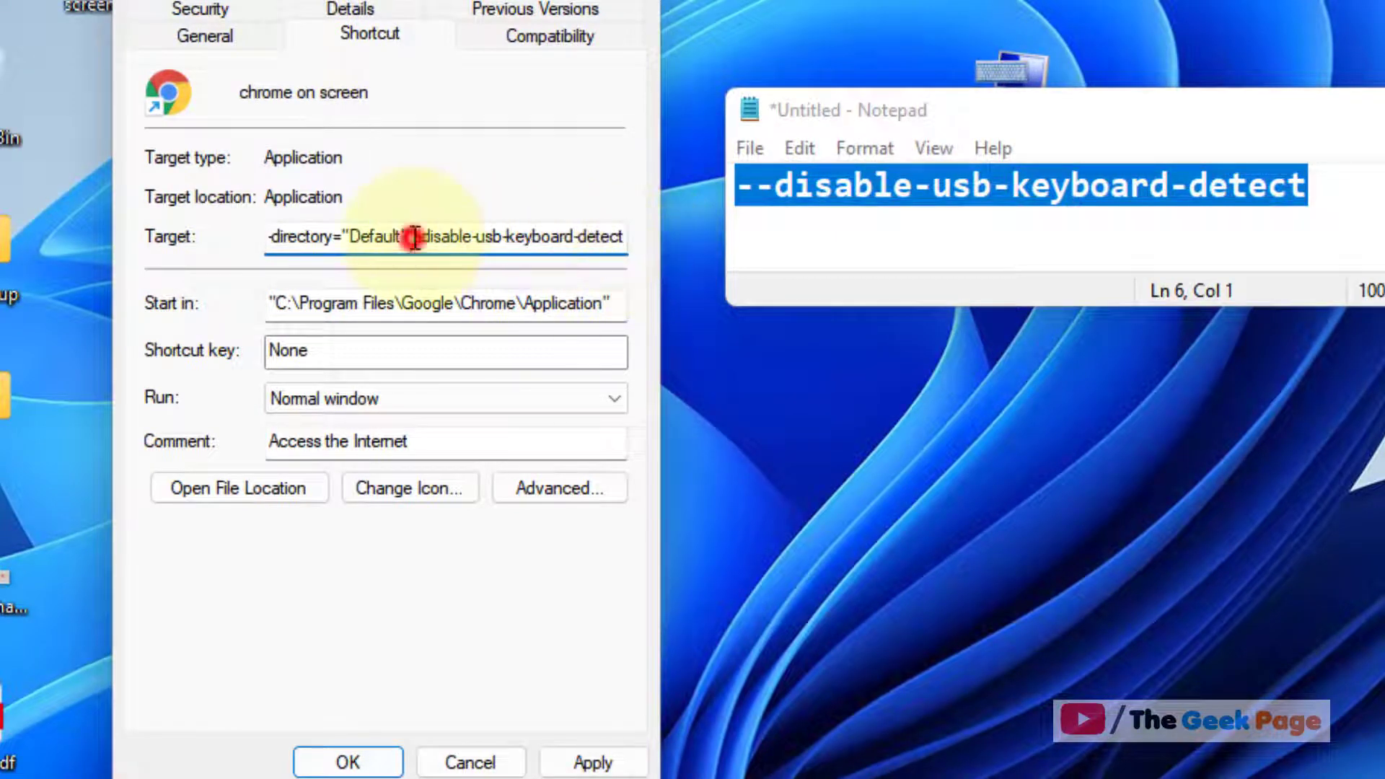
pyautogui.moveTo(413, 236); pyautogui.dragTo(629, 240)
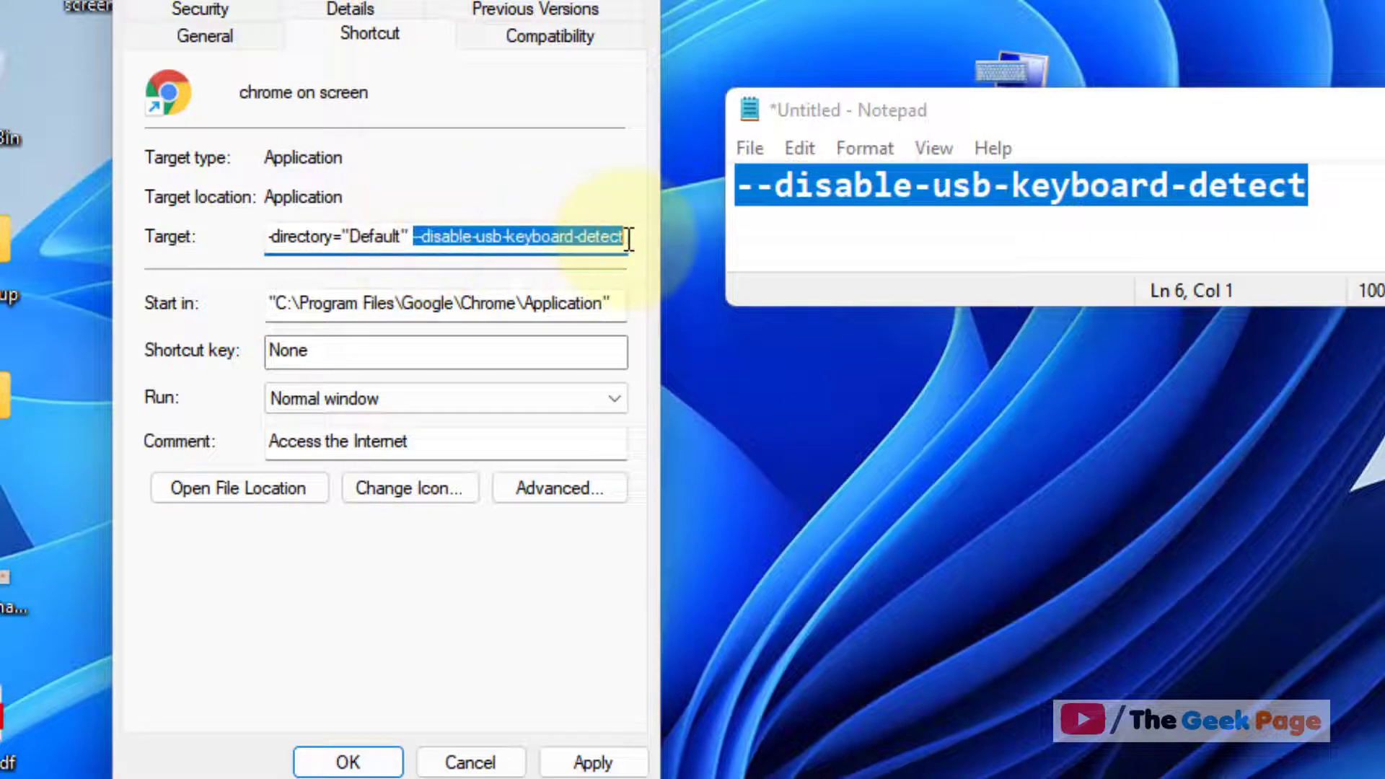
pyautogui.click(591, 761)
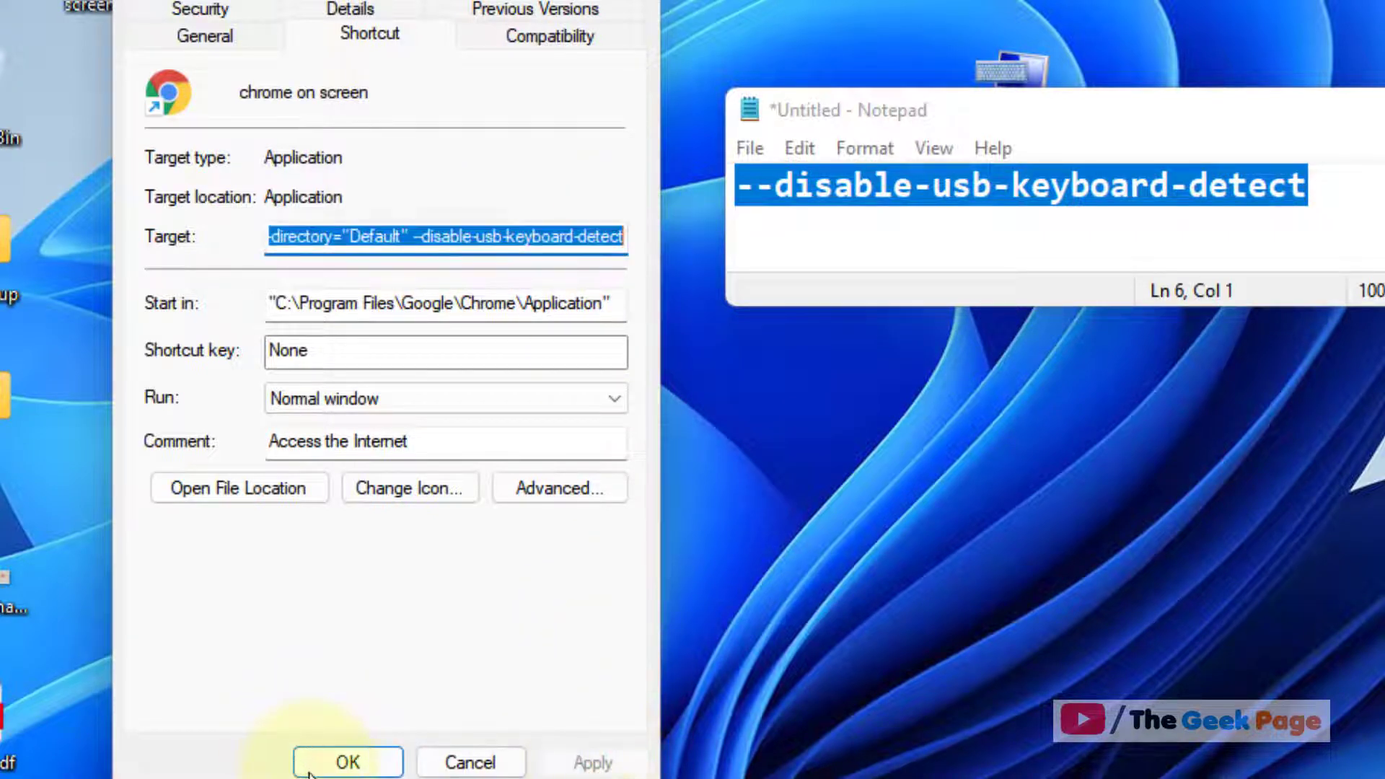
pyautogui.click(347, 762)
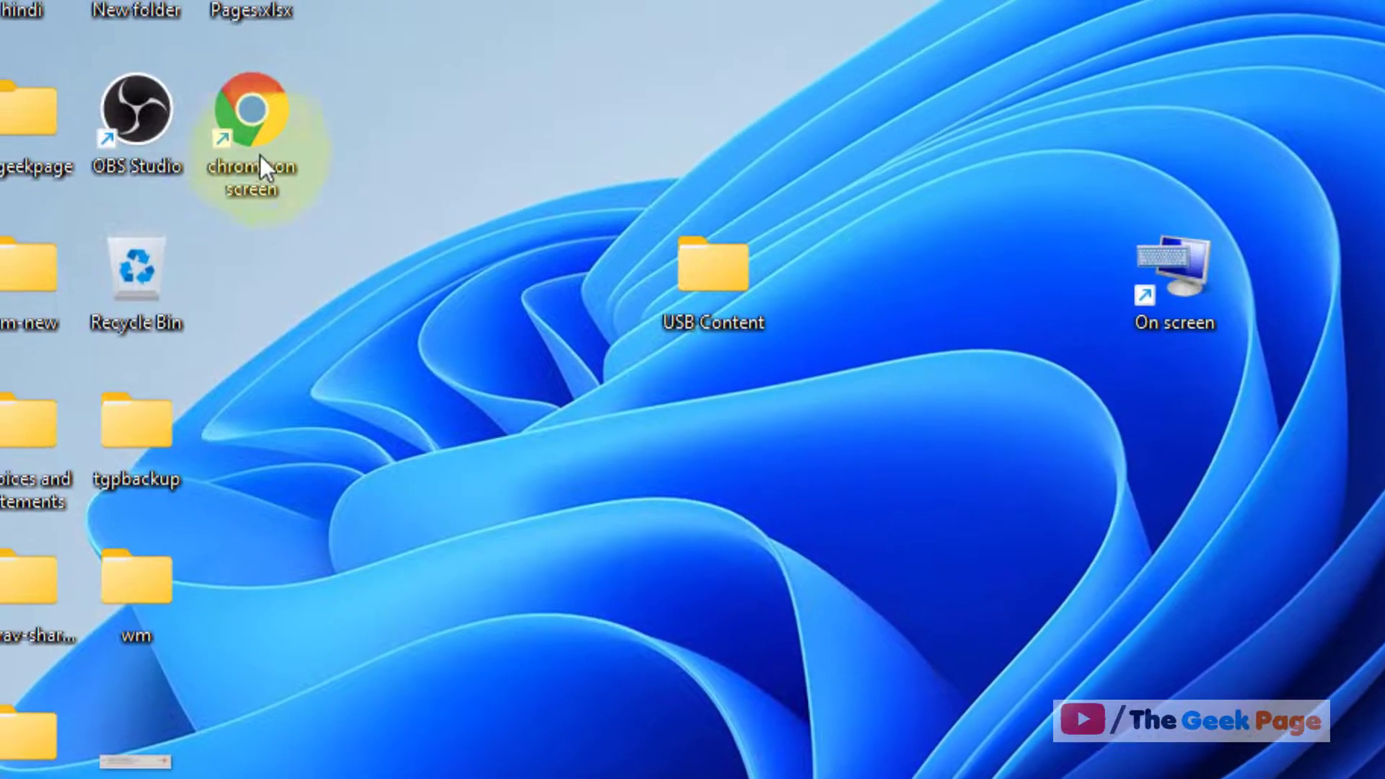
pyautogui.doubleClick(197, 56)
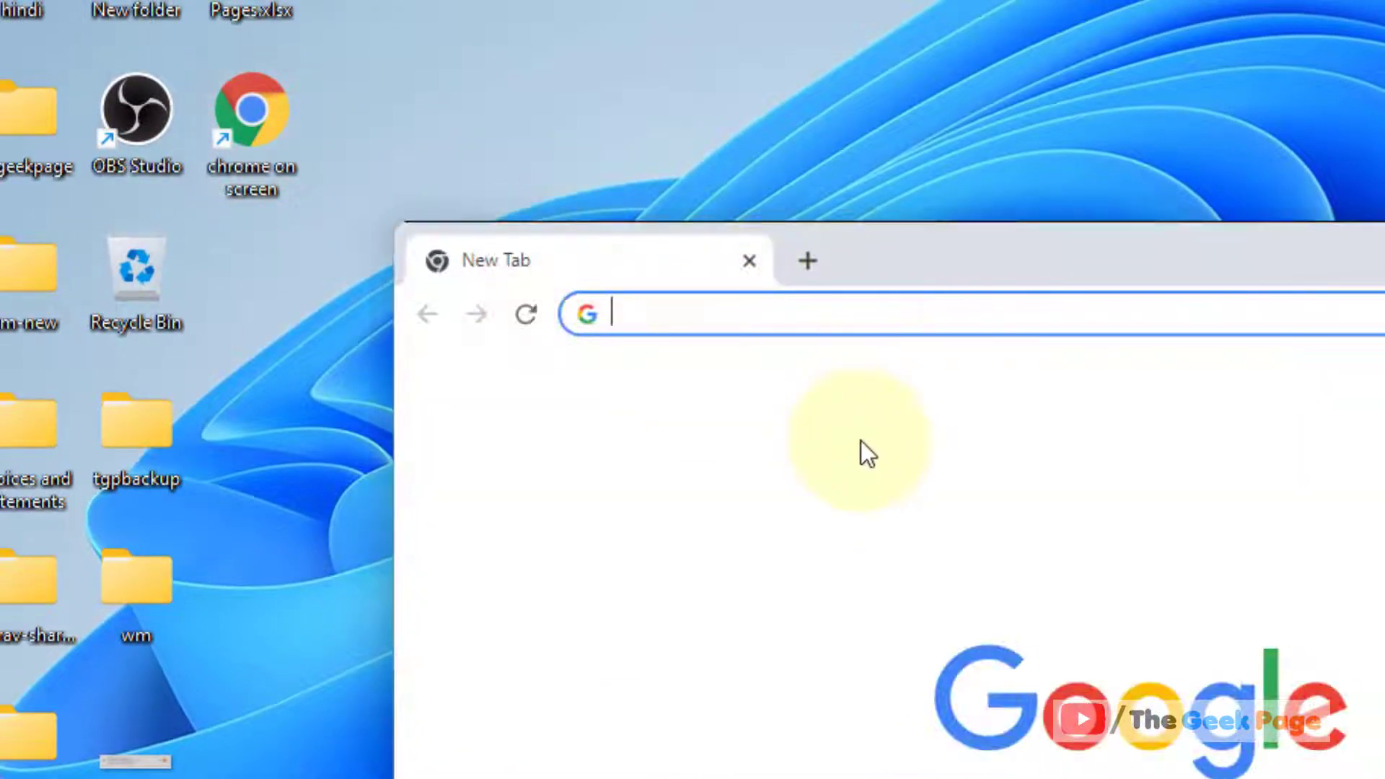